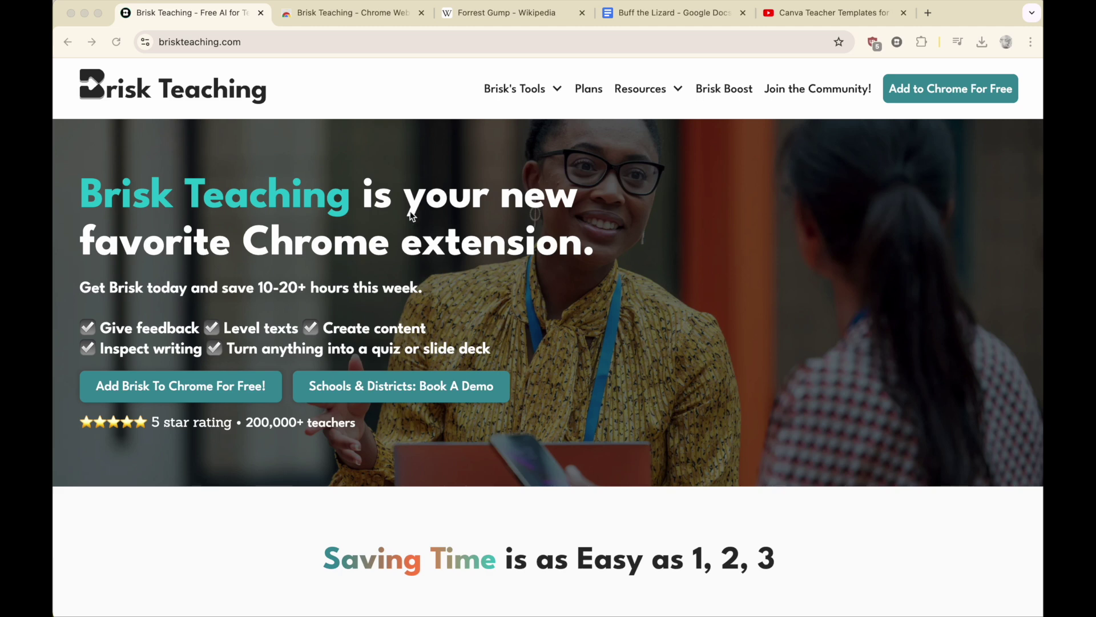
- Switch to the Brisk Teaching Chrome Web Store listing tab
{"action": "left_click", "coordinate": [351, 14]}
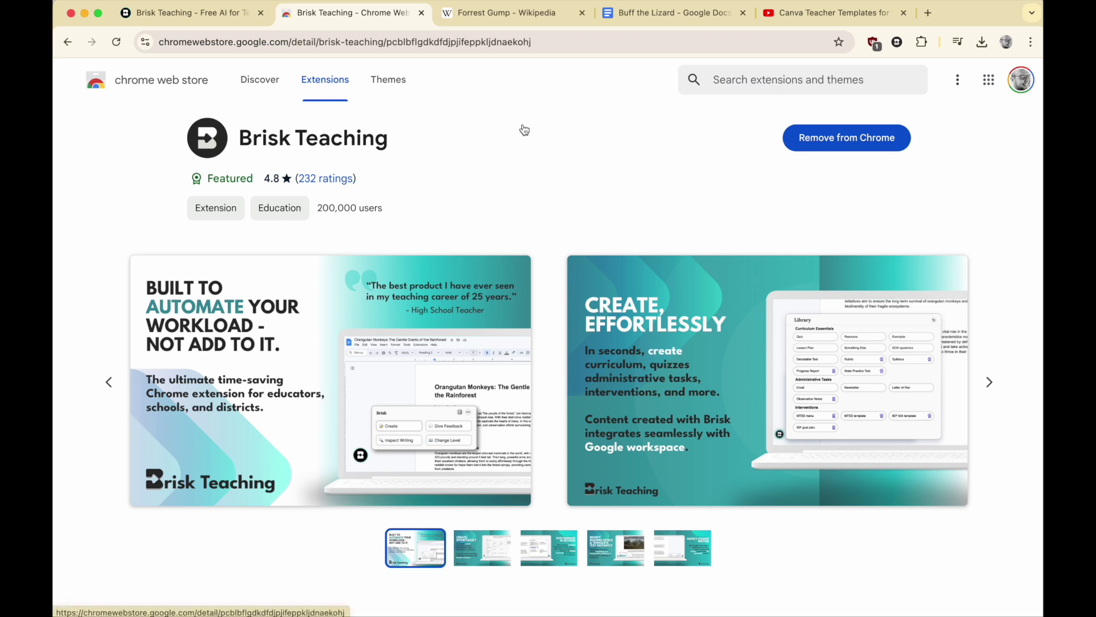
- Go to the Forrest Gump Wikipedia article tab
{"action": "left_click", "coordinate": [513, 16]}
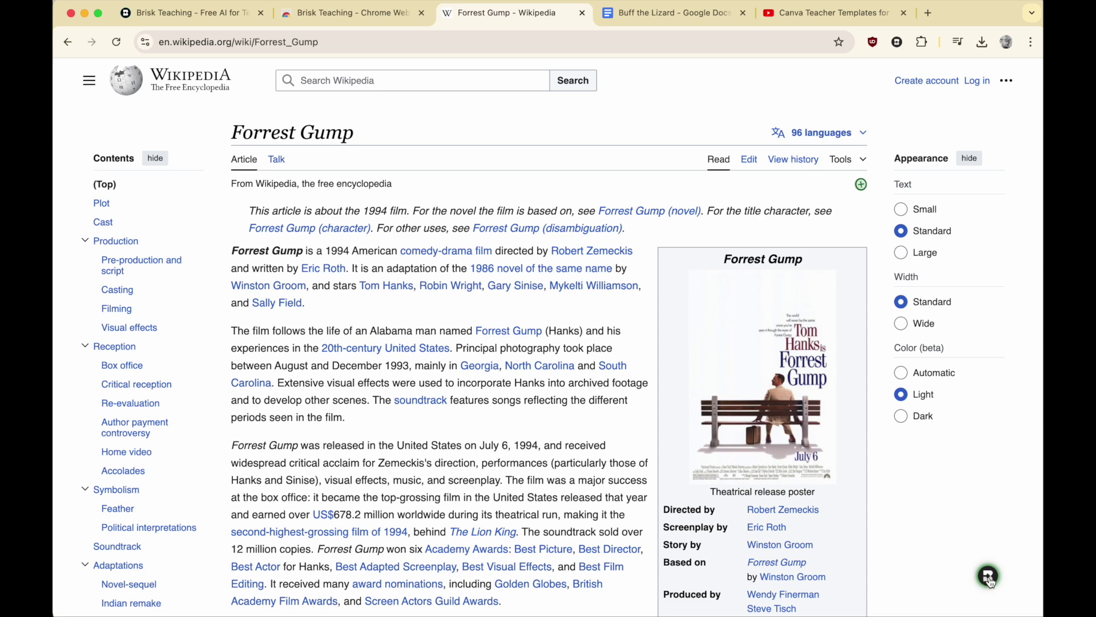
- Open Brisk on the article and choose Create > Lesson Plan
{"action": "left_click", "coordinate": [988, 577]}
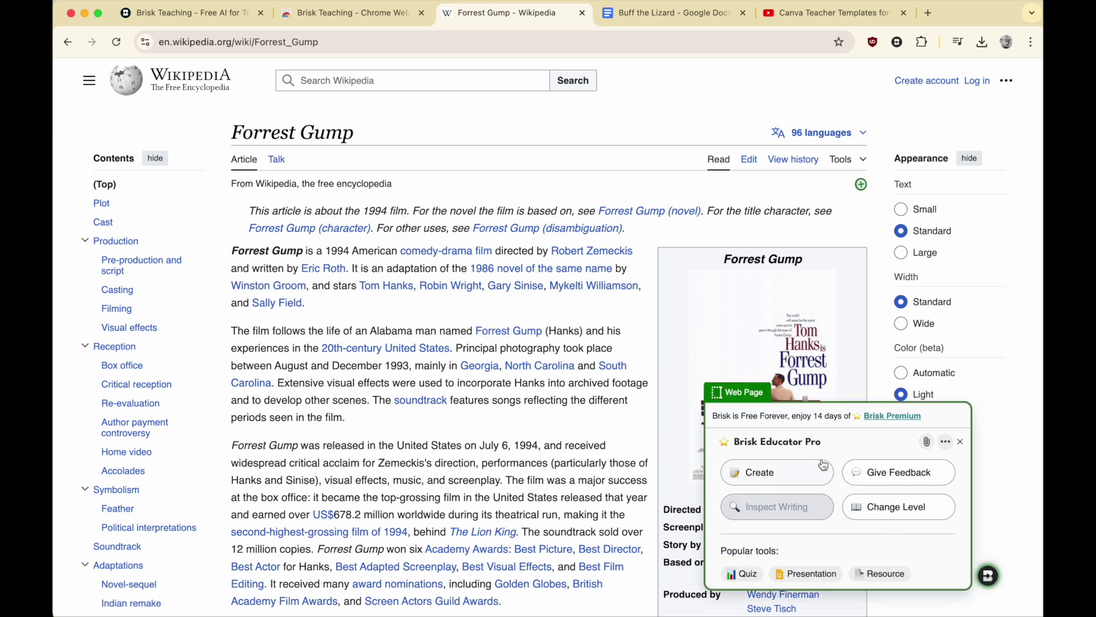
{"action": "left_click", "coordinate": [760, 483]}
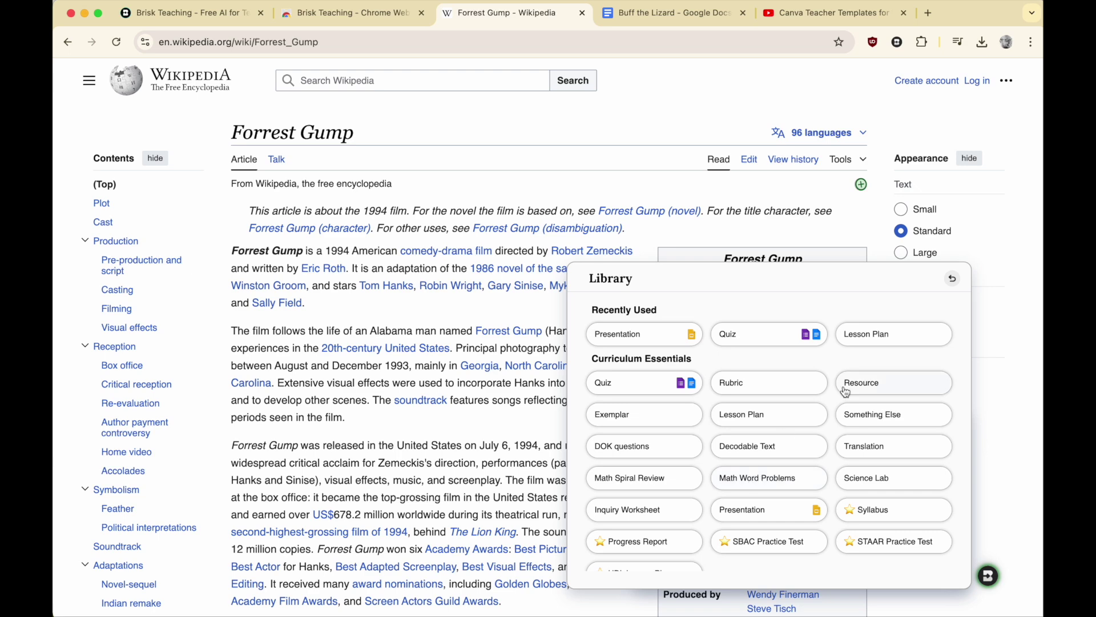
{"action": "left_click", "coordinate": [871, 337]}
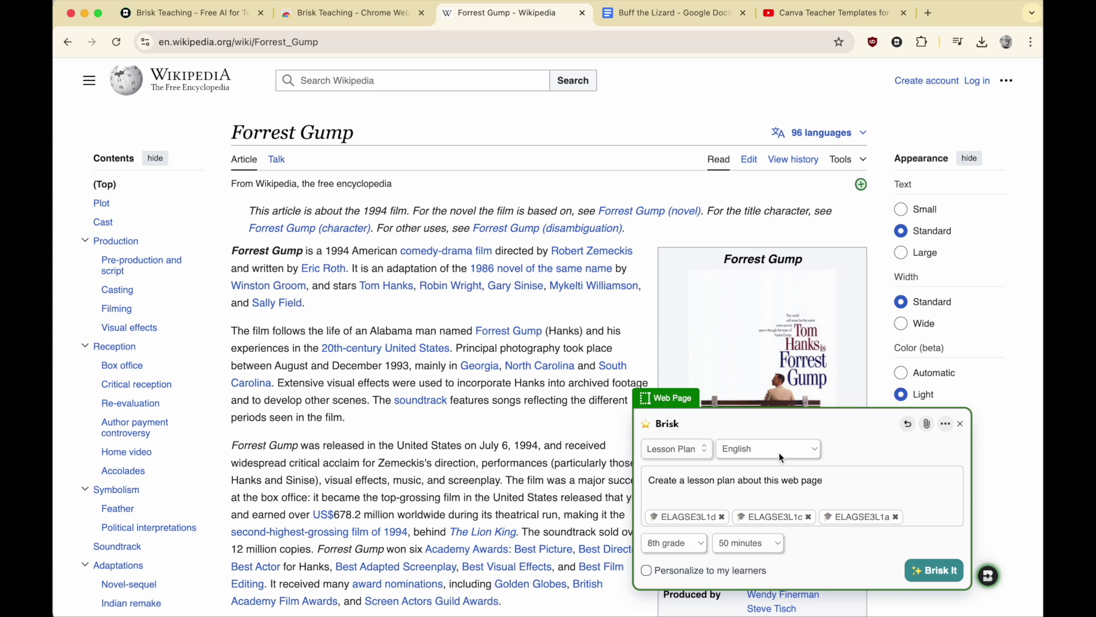
- Remove the three ELAGSE3L1 standards, set grade to 5th grade, and generate the lesson plan
{"action": "left_click", "coordinate": [721, 516]}
{"action": "left_click", "coordinate": [723, 516]}
{"action": "left_click", "coordinate": [722, 516]}
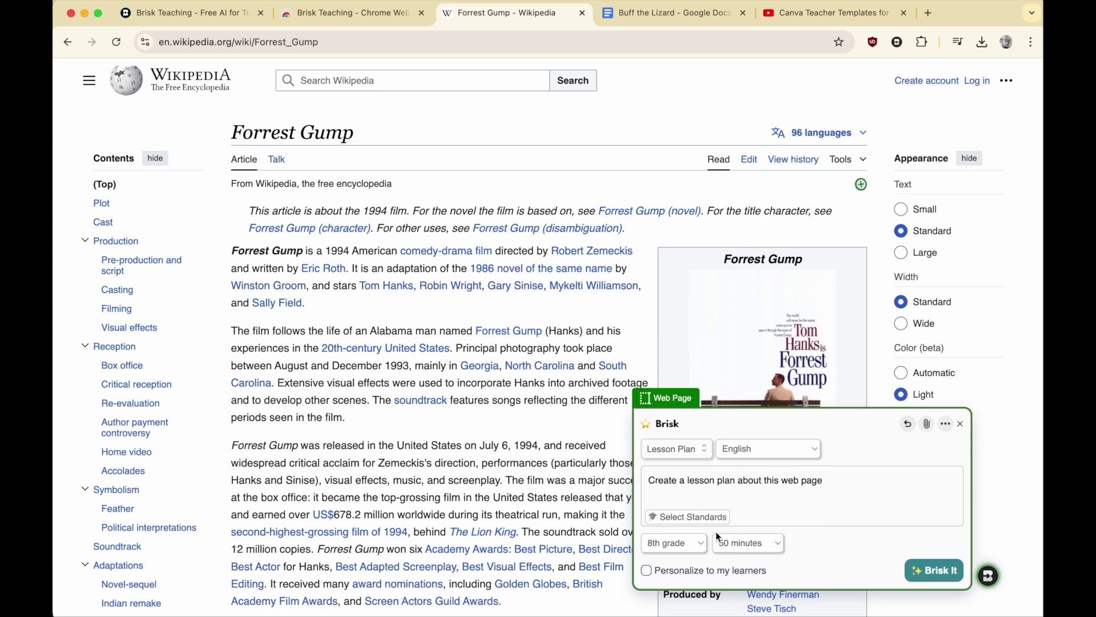
{"action": "left_click", "coordinate": [687, 544]}
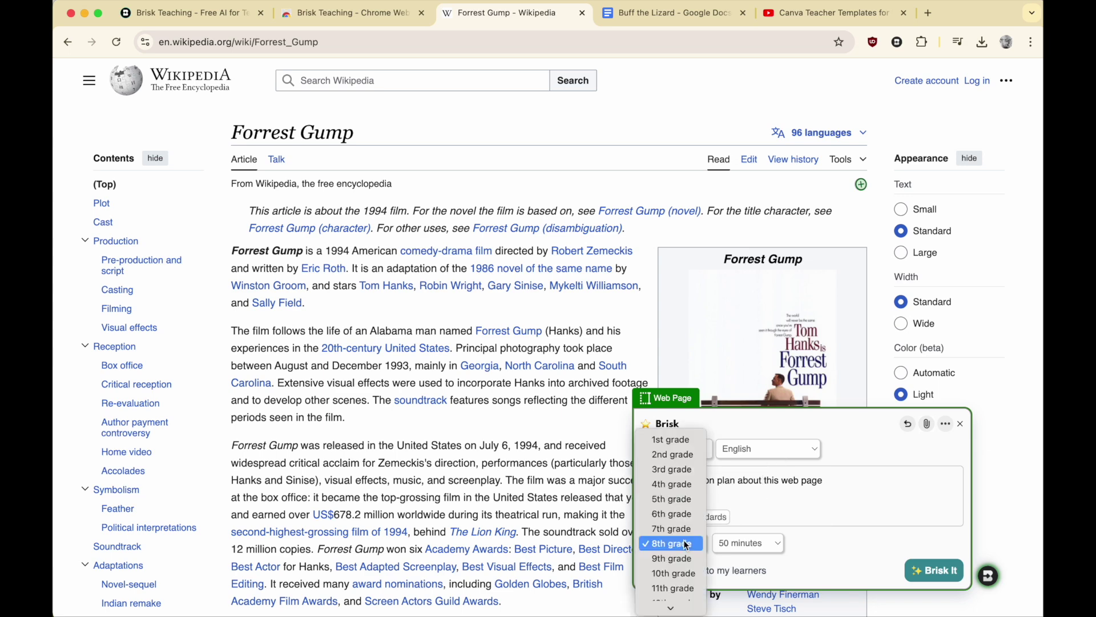
{"action": "left_click", "coordinate": [673, 501]}
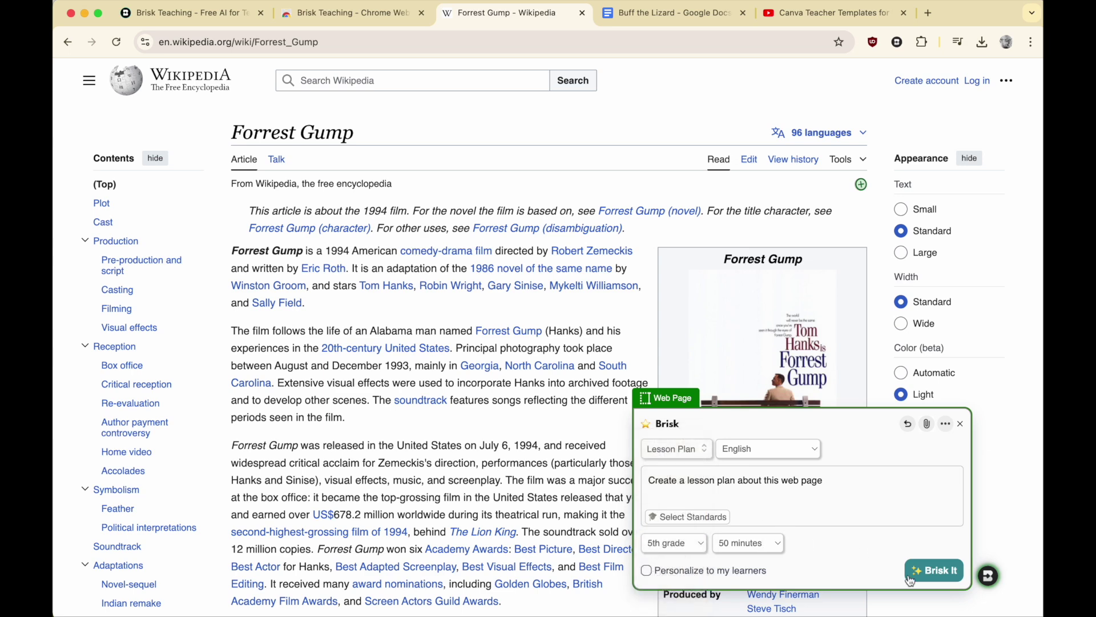
{"action": "left_click", "coordinate": [940, 571]}
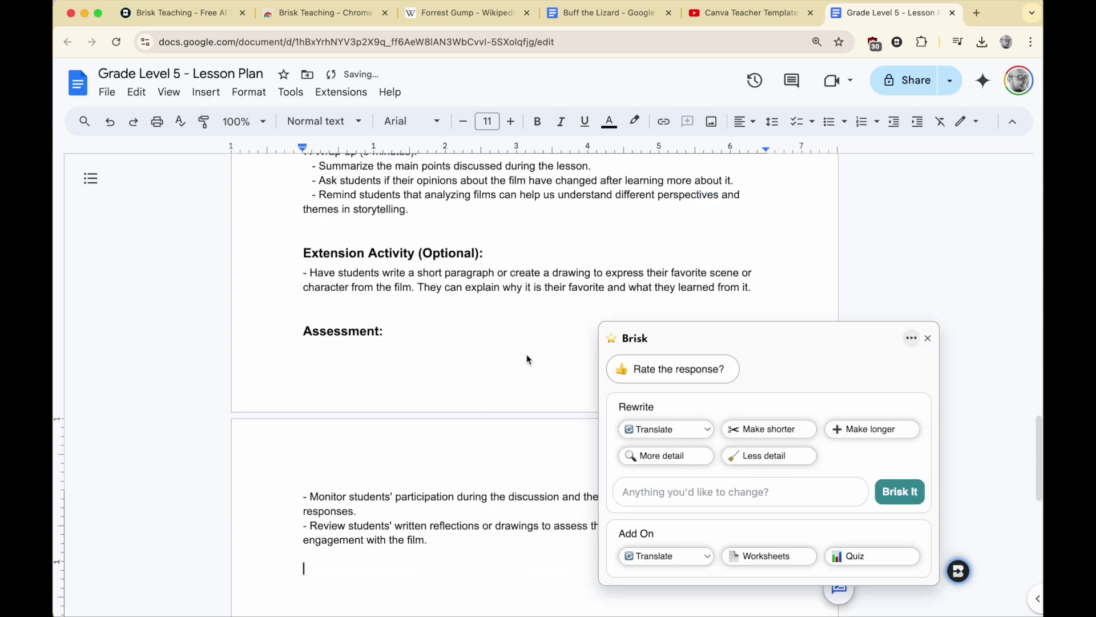
- Review the generated lesson plan's Objectives, Materials and timed Procedure in Google Docs
{"action": "scroll", "coordinate": [526, 355], "scroll_direction": "up", "scroll_amount": 20}
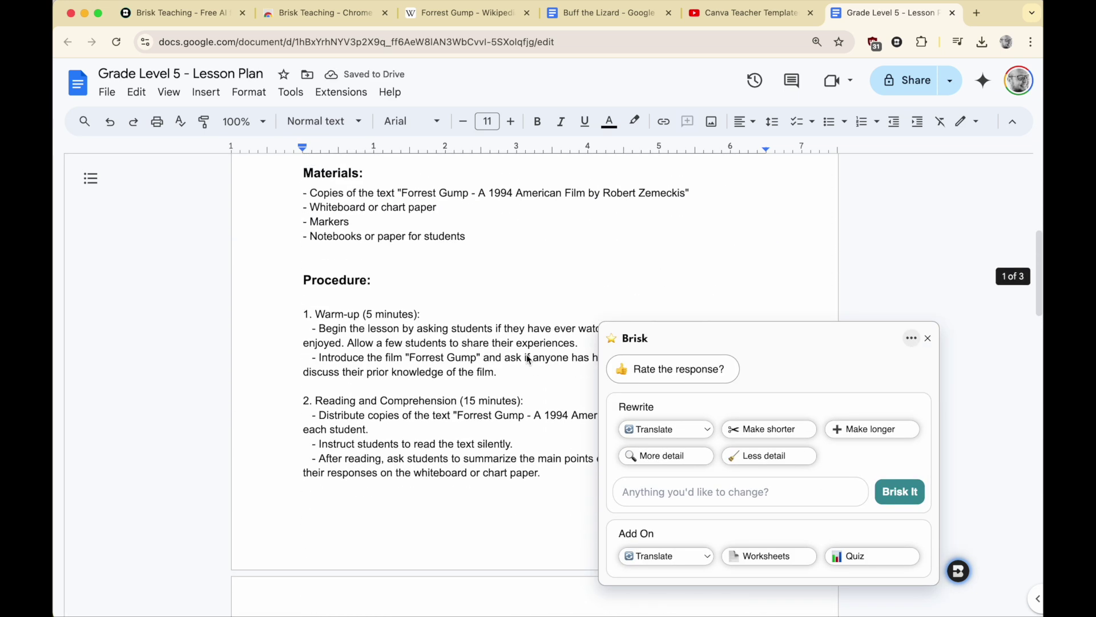
{"action": "scroll", "coordinate": [527, 355], "scroll_direction": "up", "scroll_amount": 4}
{"action": "scroll", "coordinate": [519, 359], "scroll_direction": "down", "scroll_amount": 2}
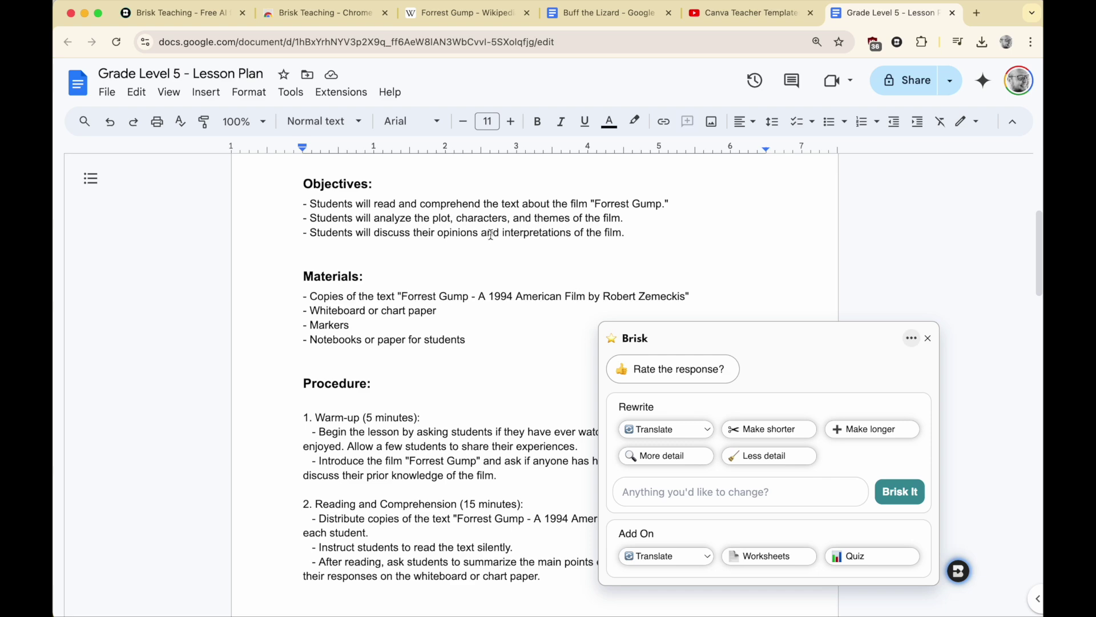
{"action": "scroll", "coordinate": [471, 321], "scroll_direction": "down", "scroll_amount": 3}
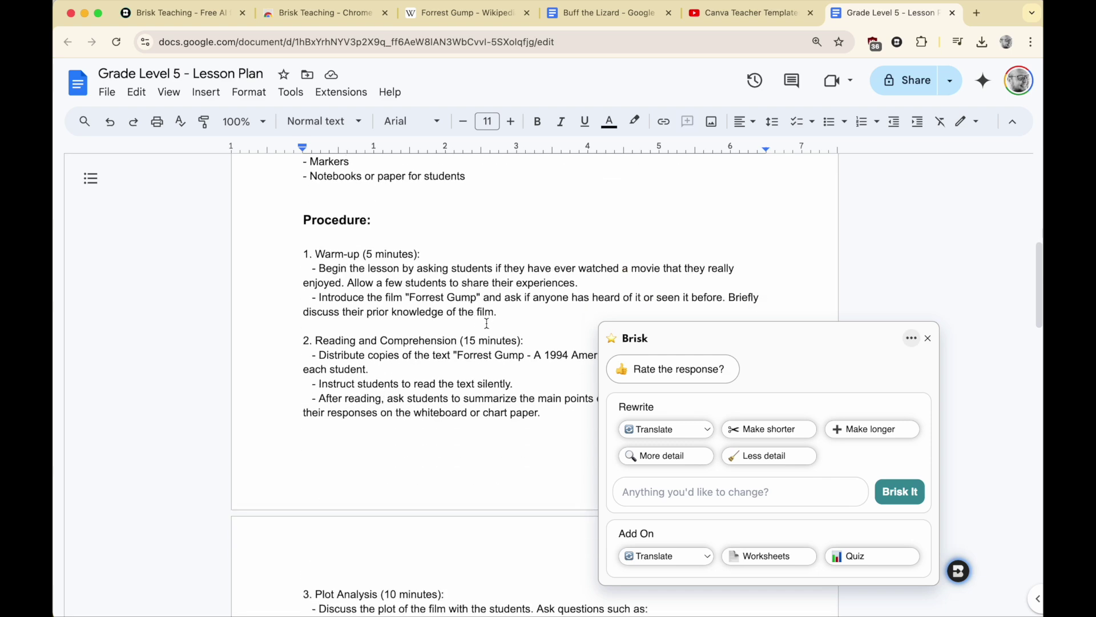
{"action": "scroll", "coordinate": [486, 323], "scroll_direction": "down", "scroll_amount": 1}
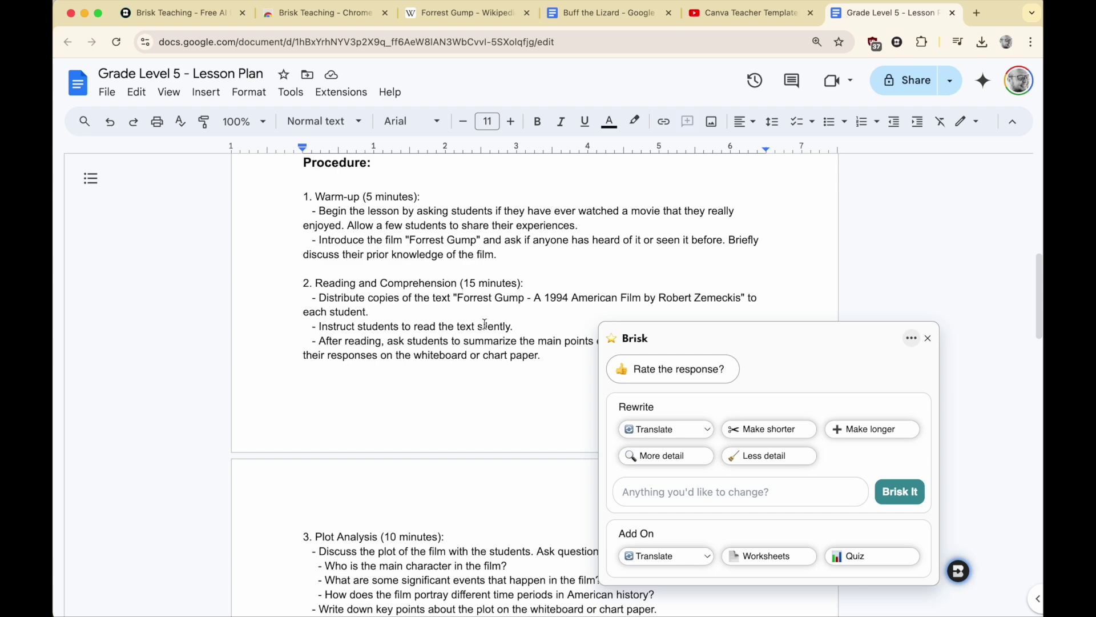
- From the Forrest Gump article, create DOK questions with Brisk and generate them
{"action": "left_click", "coordinate": [433, 14]}
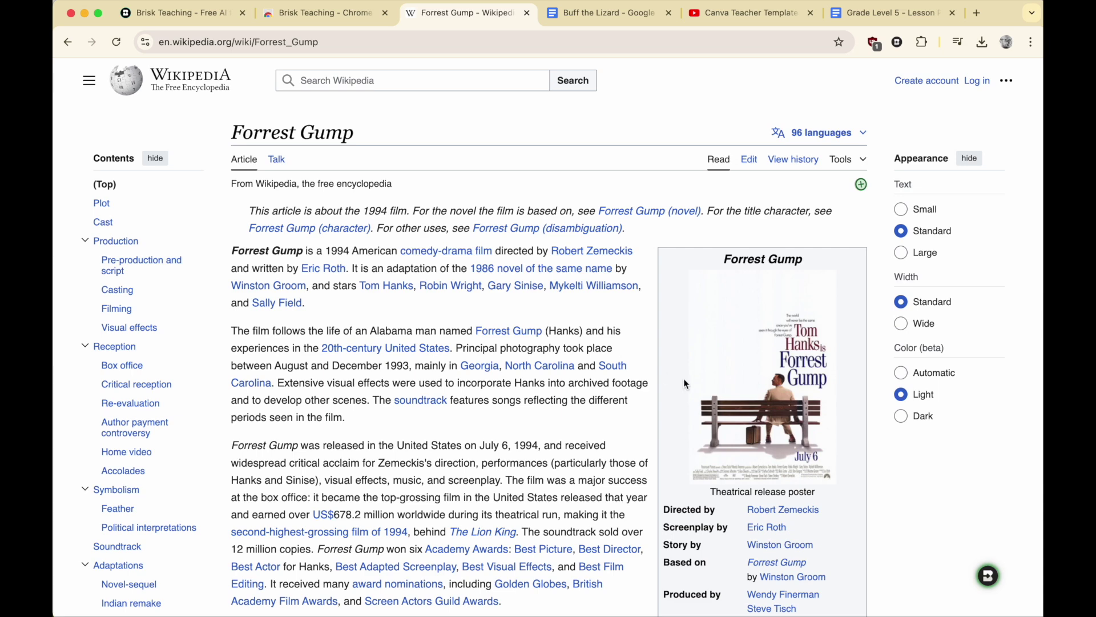
{"action": "left_click", "coordinate": [988, 576]}
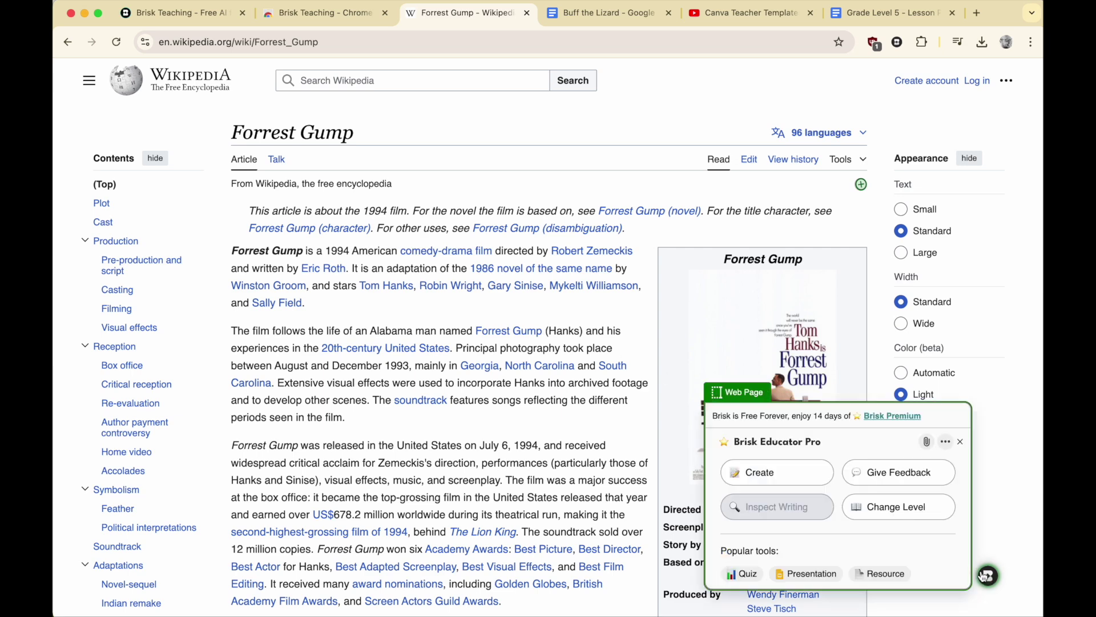
{"action": "left_click", "coordinate": [802, 473]}
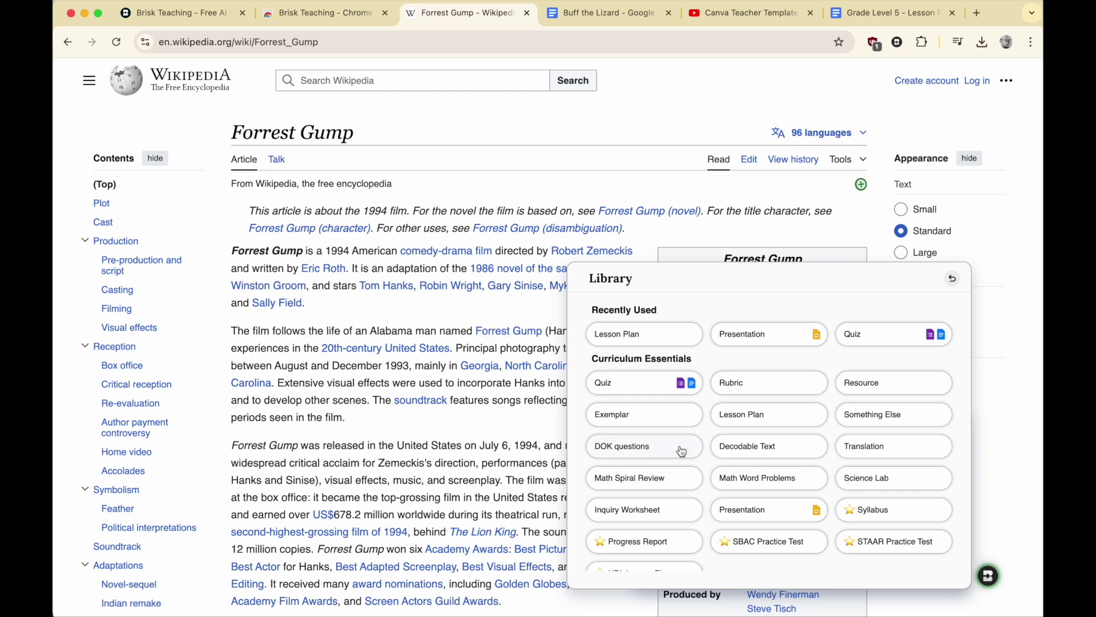
{"action": "left_click", "coordinate": [639, 449]}
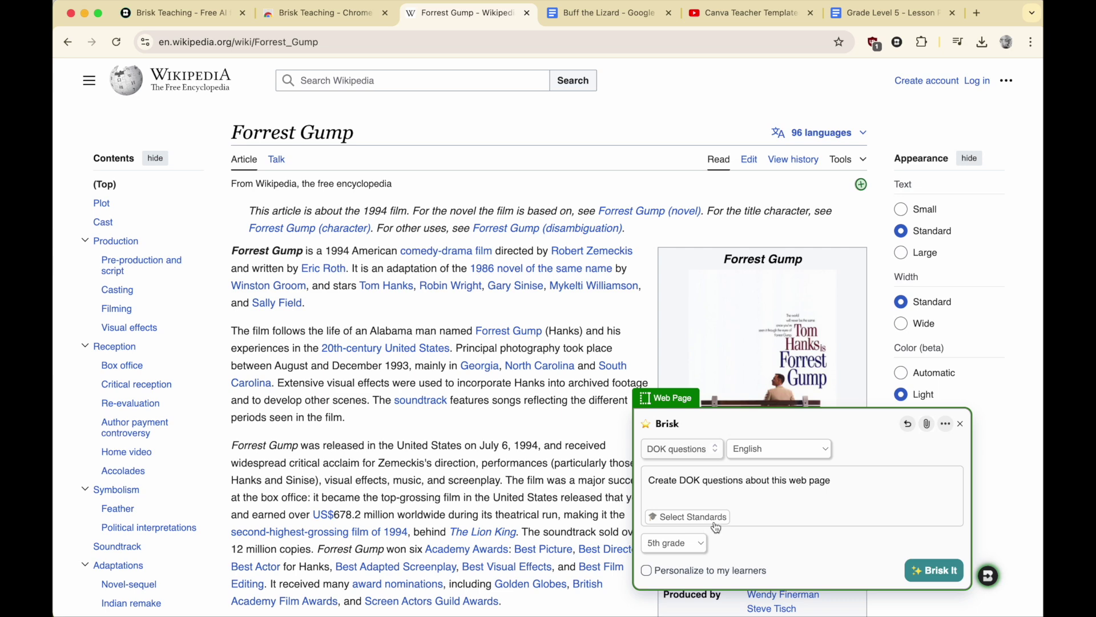
{"action": "left_click", "coordinate": [923, 566]}
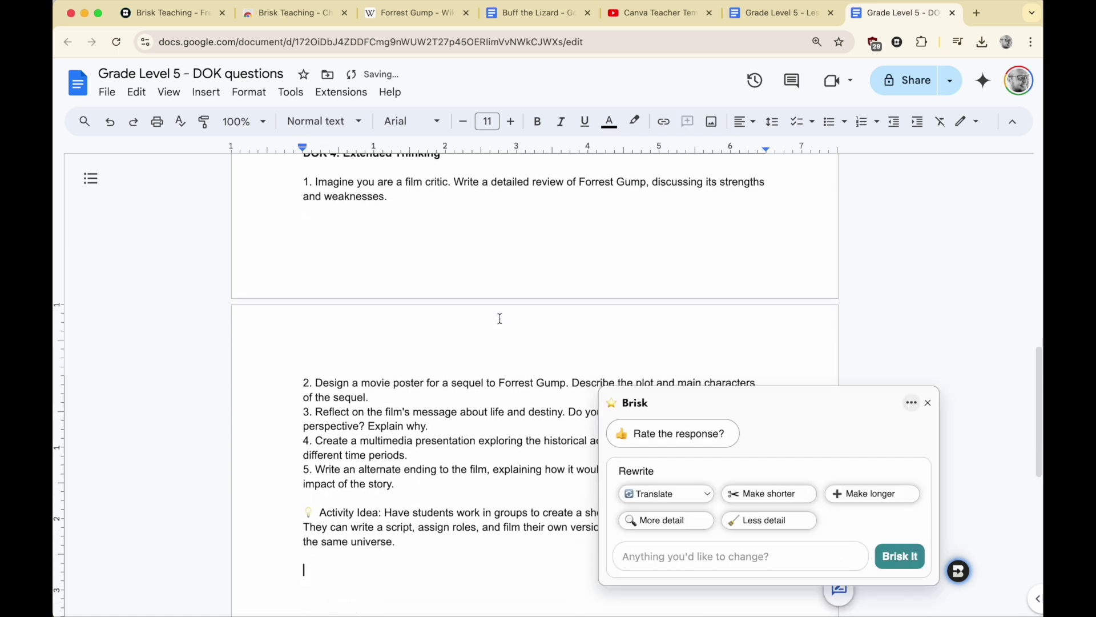
- Review the DOK 1–4 questions, then close the DOK and lesson plan documents
{"action": "scroll", "coordinate": [500, 318], "scroll_direction": "down", "scroll_amount": 3}
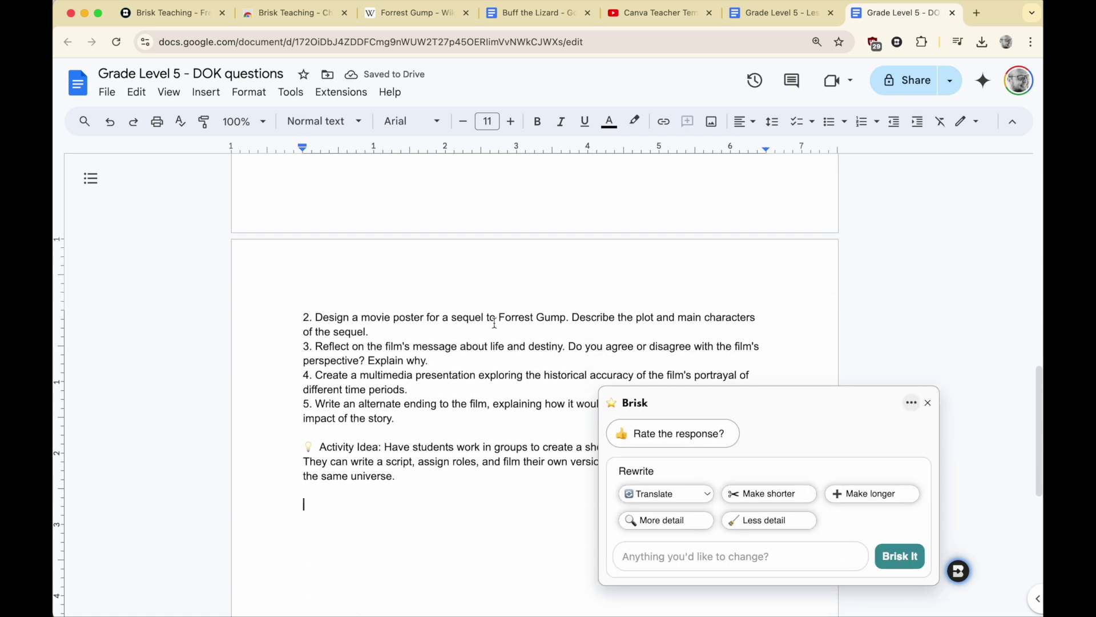
{"action": "scroll", "coordinate": [461, 368], "scroll_direction": "down", "scroll_amount": 1}
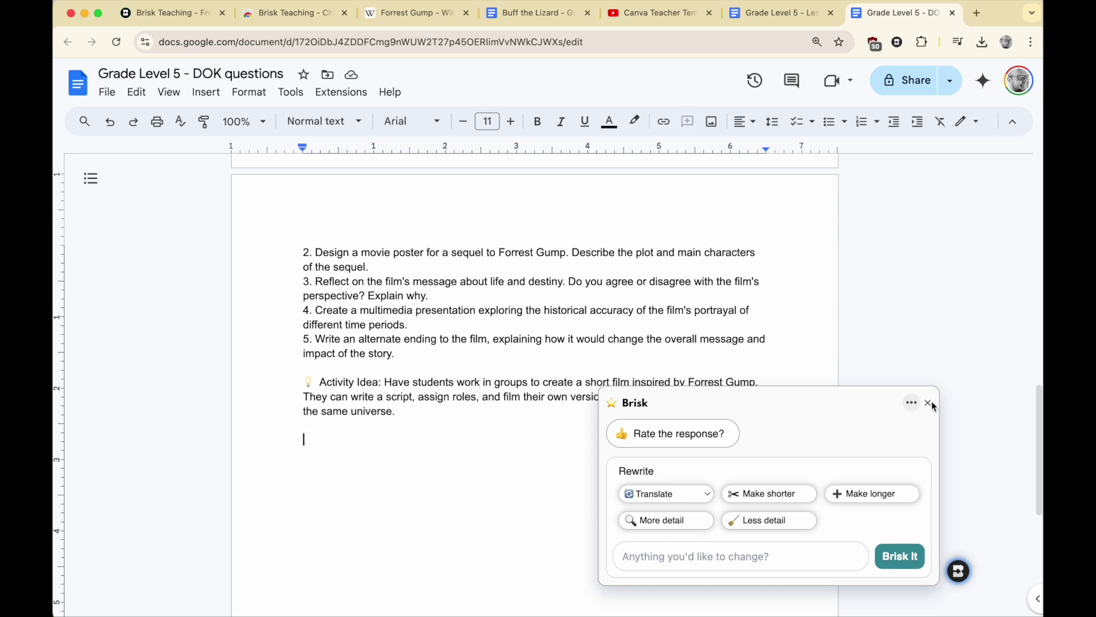
{"action": "left_click", "coordinate": [831, 13]}
{"action": "left_click", "coordinate": [831, 14]}
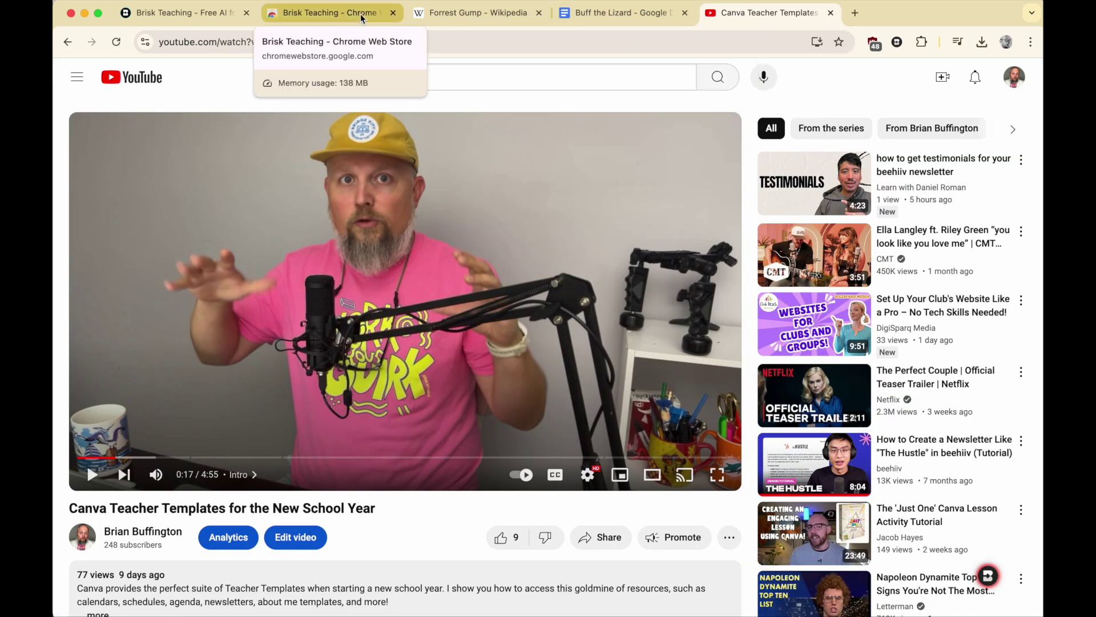
- On the Forrest Gump article, open Brisk's Presentation tool
{"action": "left_click", "coordinate": [447, 16]}
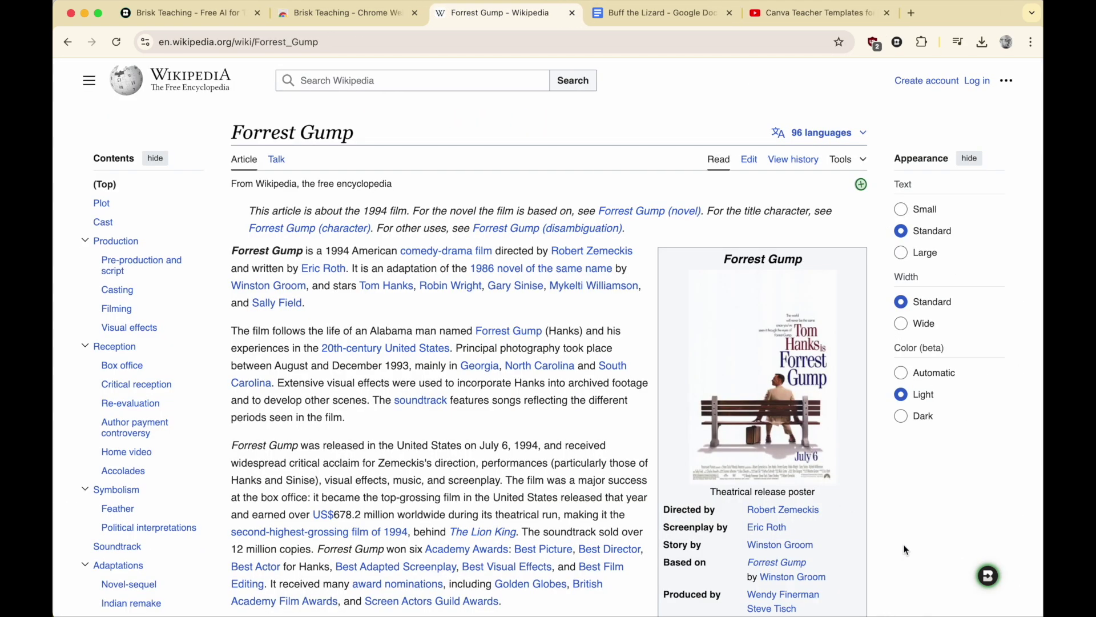
{"action": "left_click", "coordinate": [987, 575]}
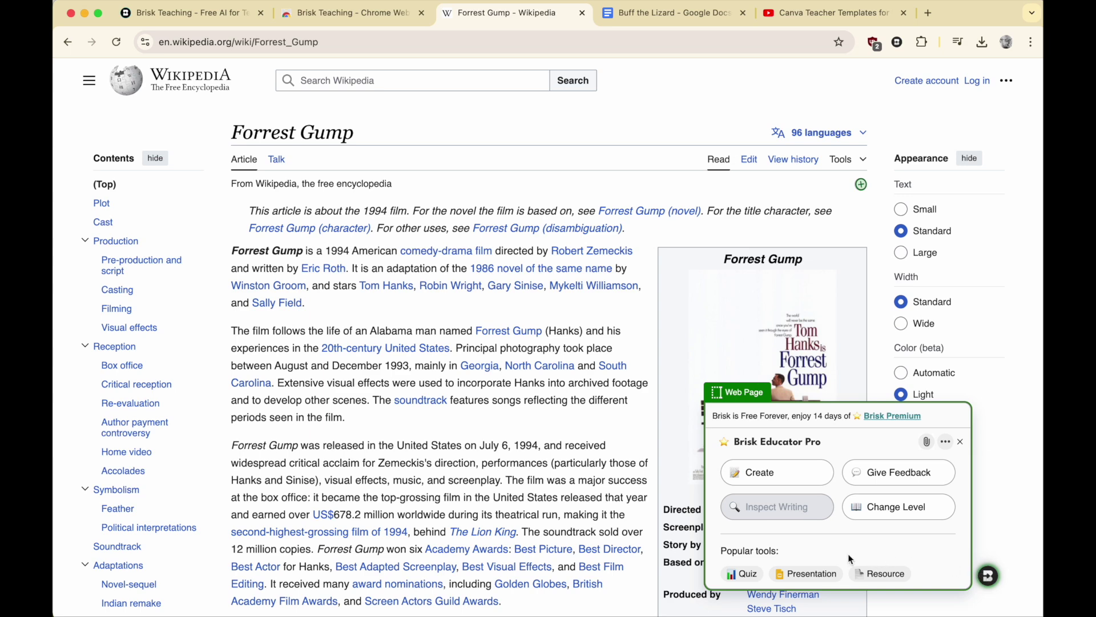
{"action": "left_click", "coordinate": [805, 575]}
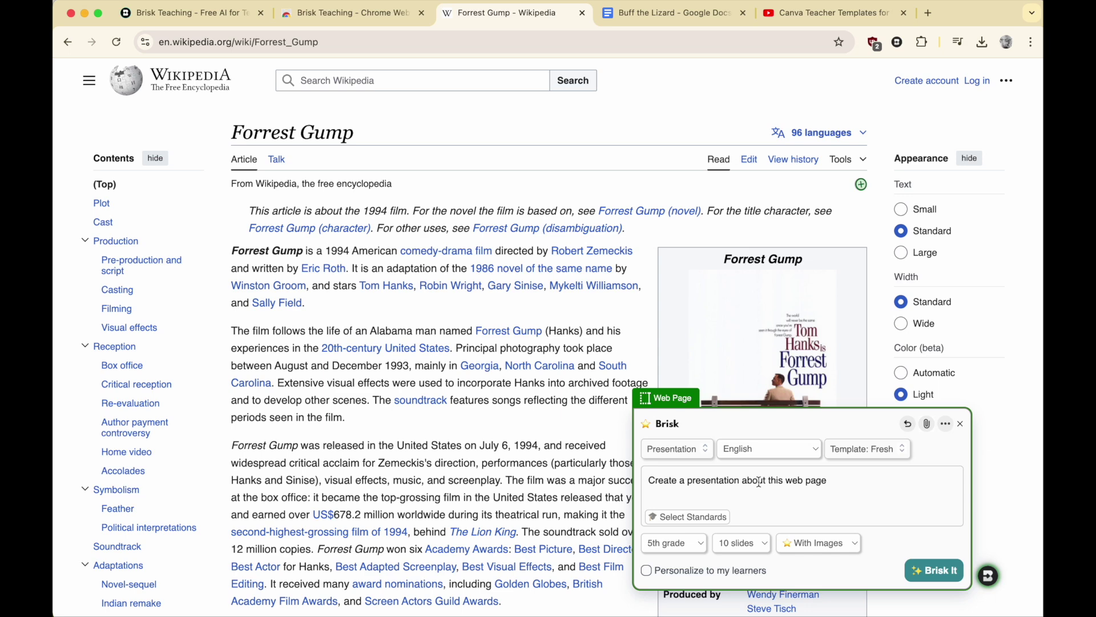
- Change the prompt's topic from the web page to an edtech educator, set University level, and generate
{"action": "left_click_drag", "start_coordinate": [786, 482], "coordinate": [862, 477]}
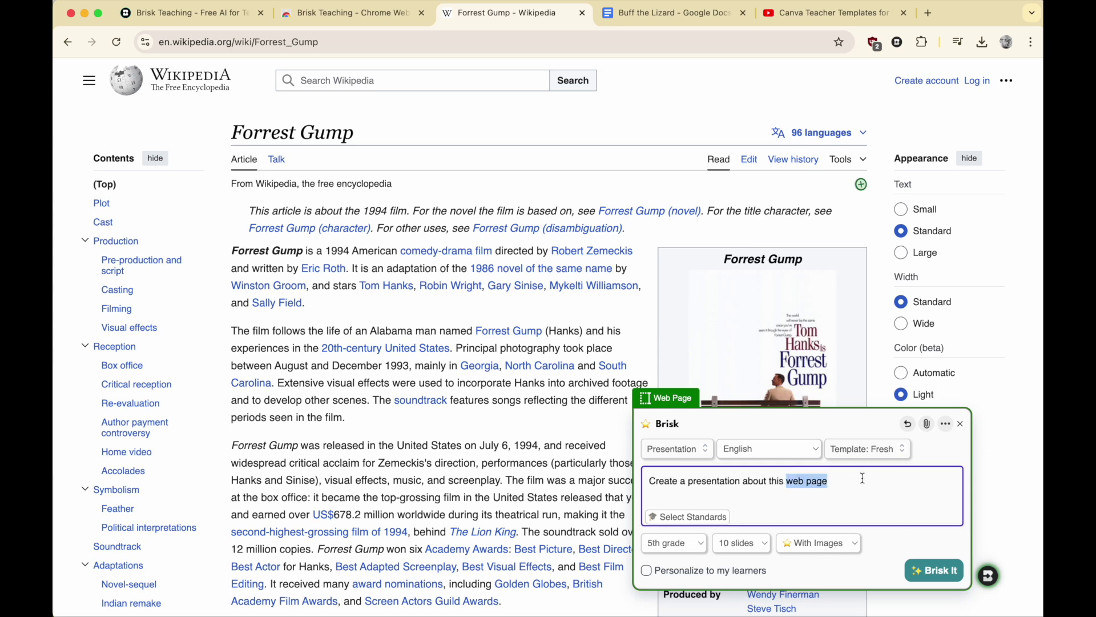
{"action": "key", "text": "BackSpace"}
{"action": "key", "text": "BackSpace"}
{"action": "key", "text": "BackSpace"}
{"action": "key", "text": "BackSpace"}
{"action": "key", "text": "BackSpace"}
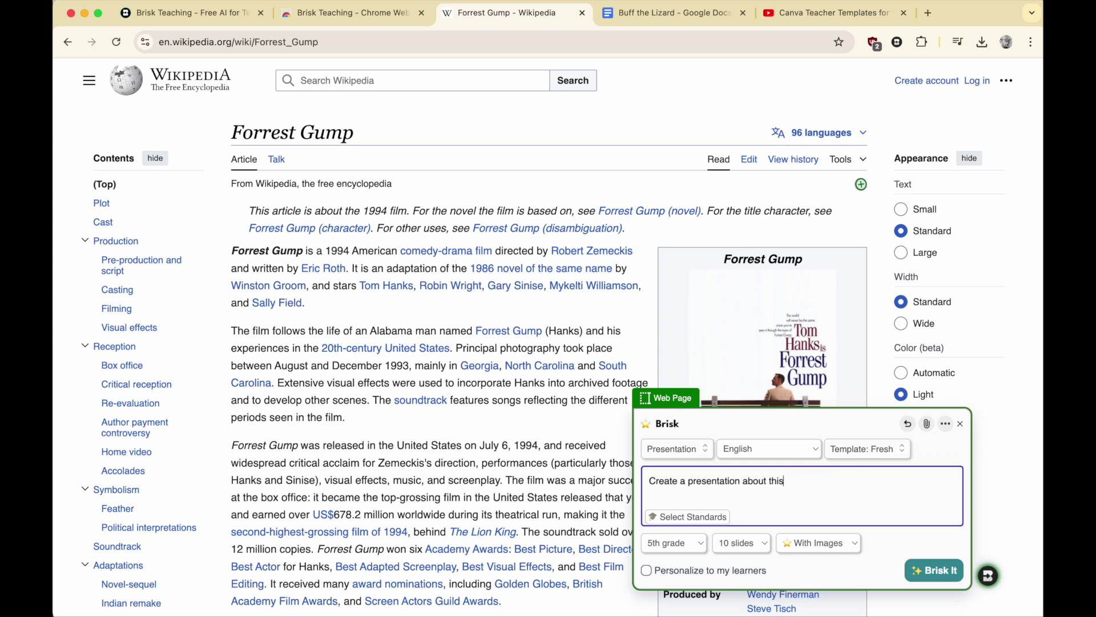
{"action": "key", "text": "BackSpace"}
{"action": "type", "text": "edtech"}
{"action": "type", "text": "guy Brian Buffington."}
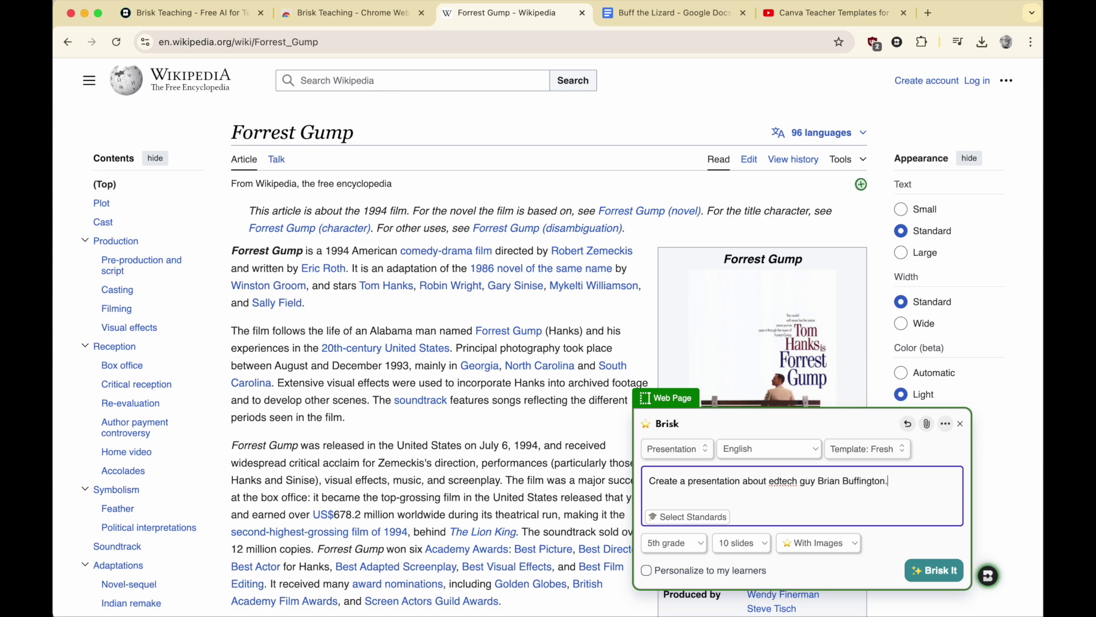
{"action": "left_click", "coordinate": [688, 550]}
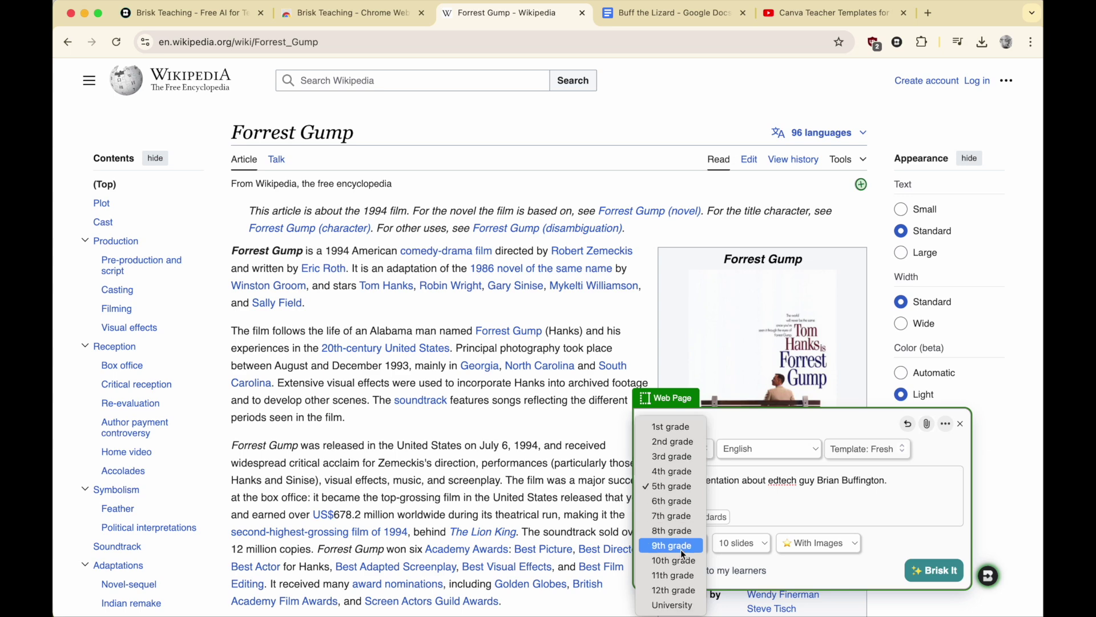
{"action": "left_click", "coordinate": [675, 605]}
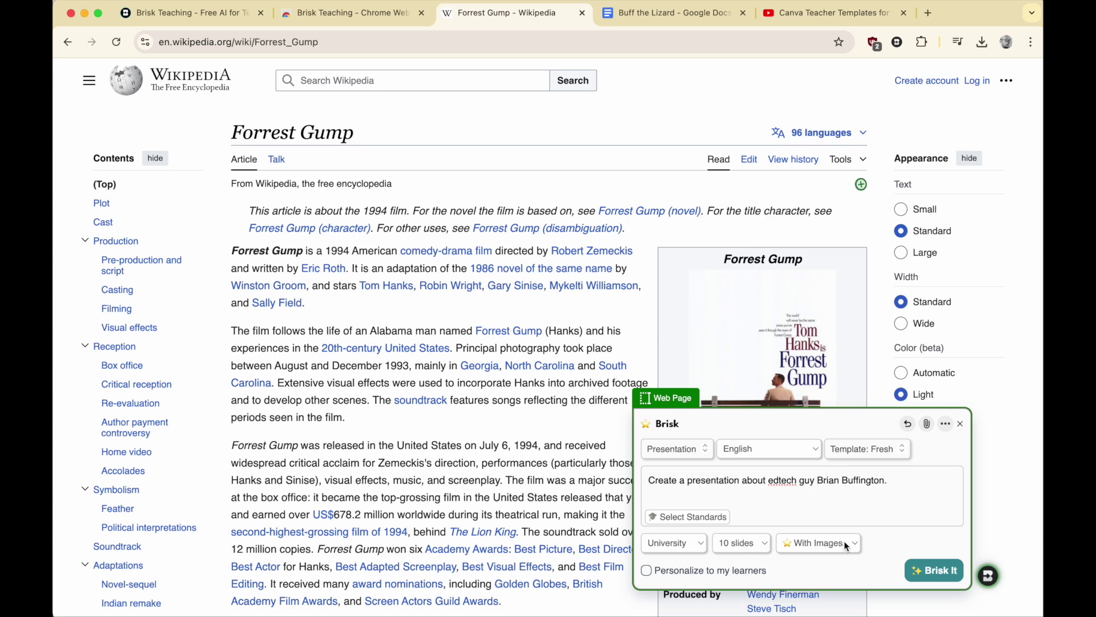
{"action": "left_click", "coordinate": [933, 569]}
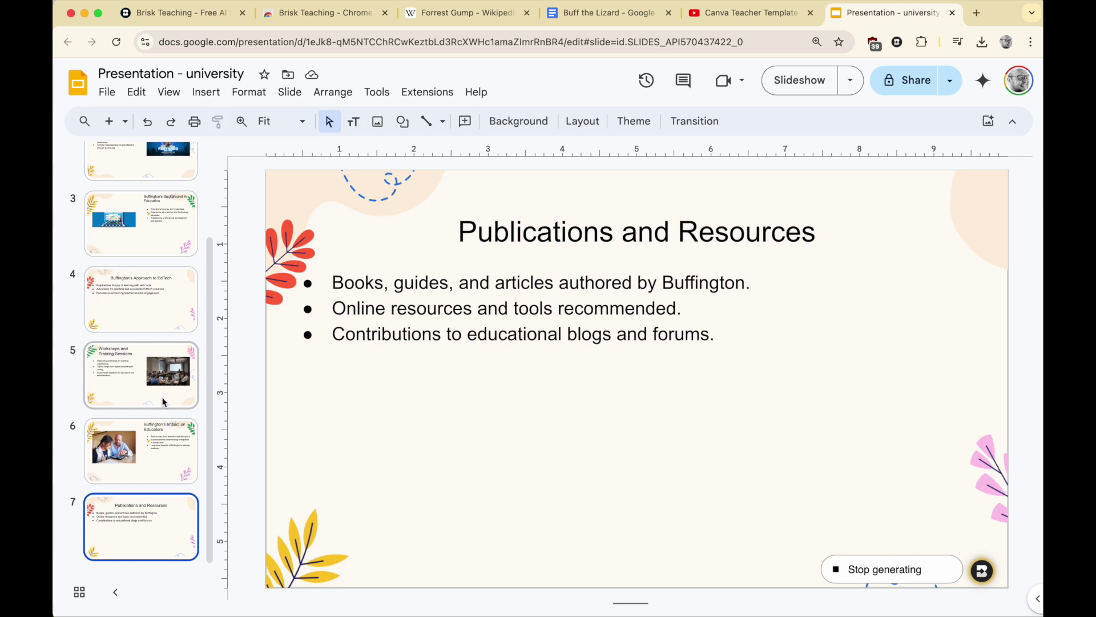
- Review the seven generated slides, ending with Publications and Resources
{"action": "scroll", "coordinate": [161, 405], "scroll_direction": "up", "scroll_amount": 3}
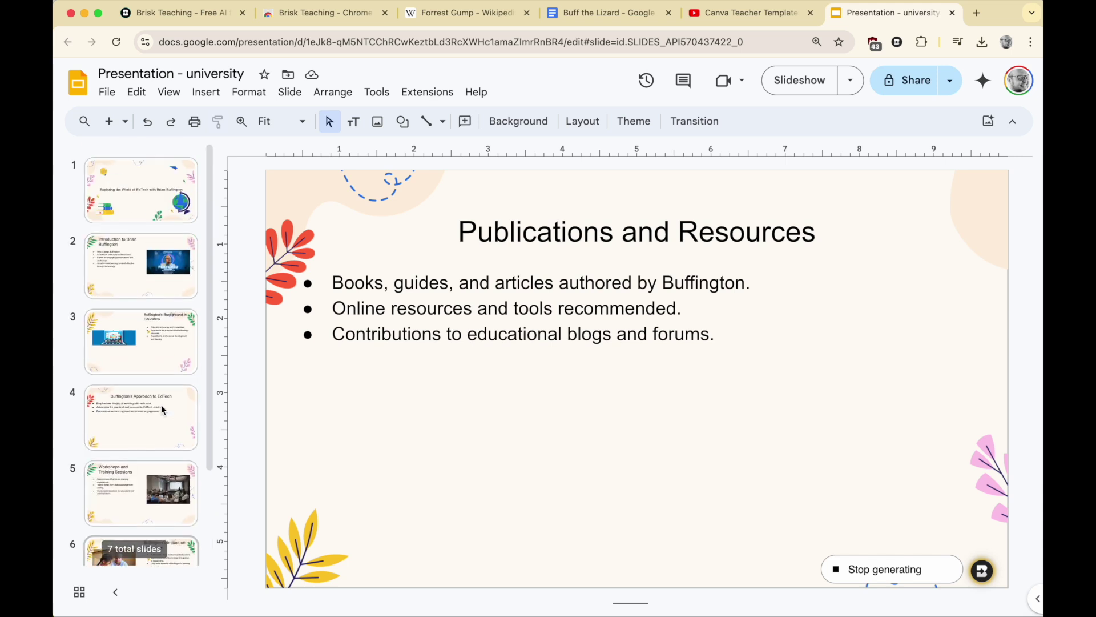
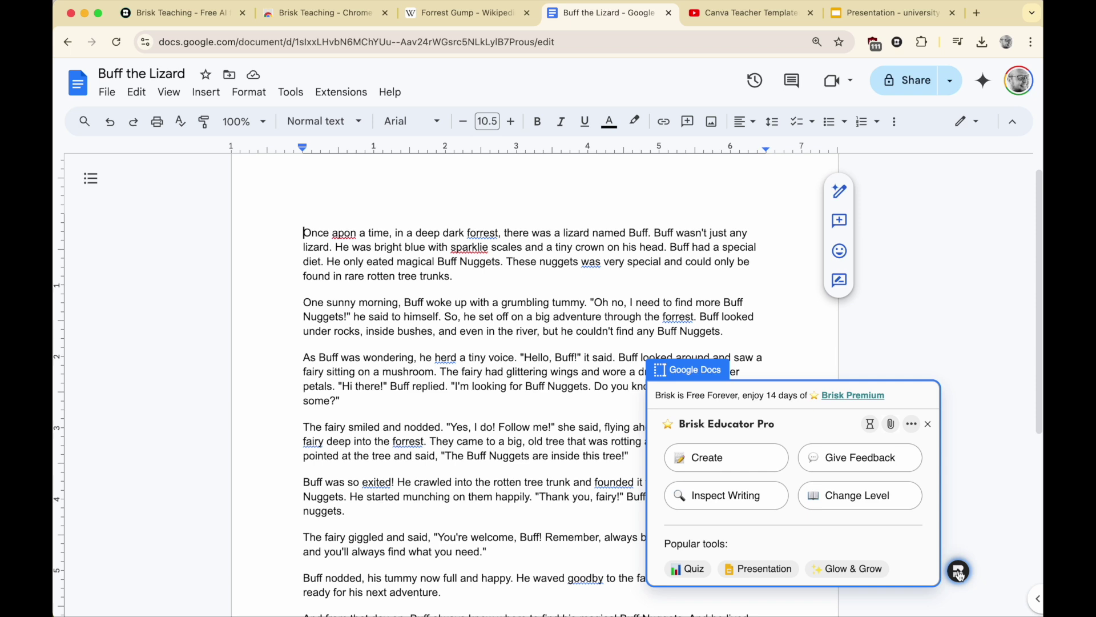
- Request Glow & Grow feedback in Brisk with standards ELAGSE3L1c, ELAGSE3L1b and ELAGSE3L1e
{"action": "left_click", "coordinate": [850, 465]}
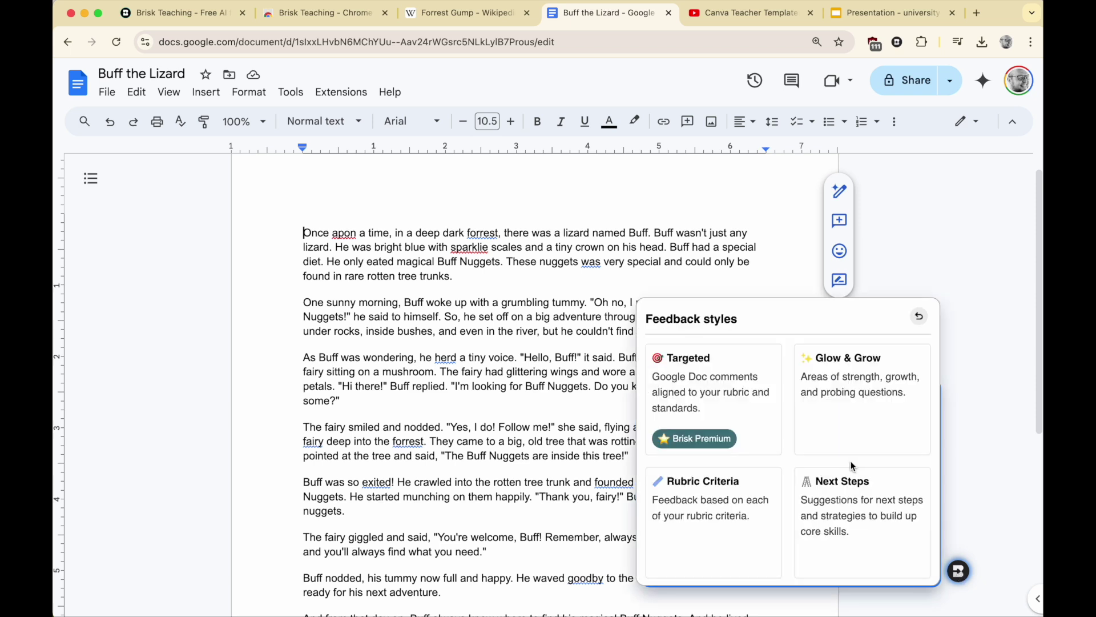
{"action": "left_click", "coordinate": [834, 404]}
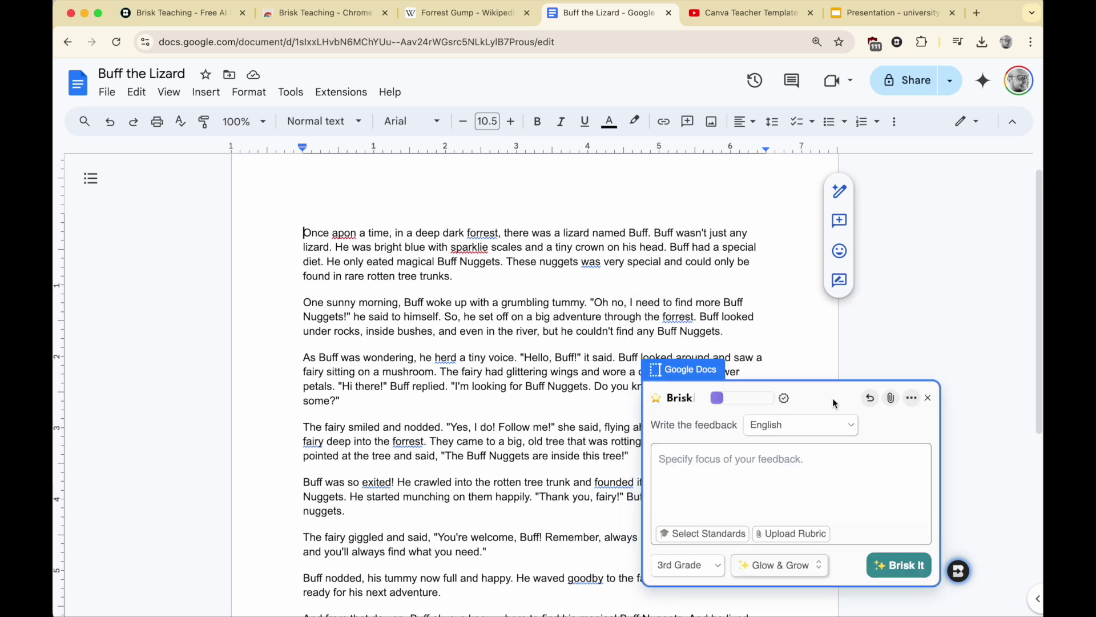
{"action": "left_click", "coordinate": [719, 534]}
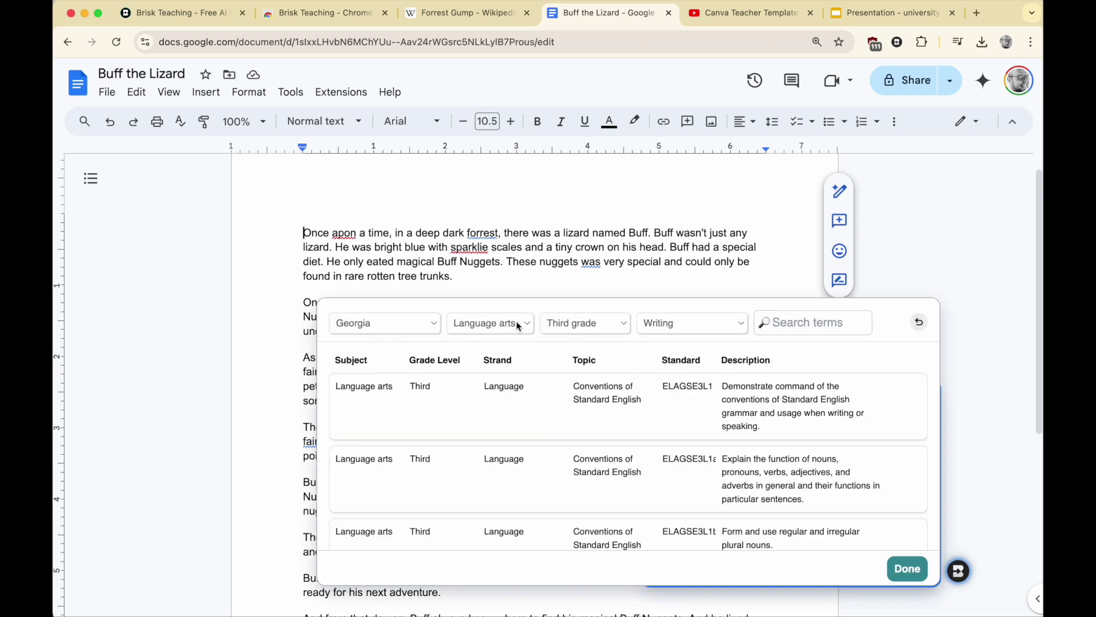
{"action": "scroll", "coordinate": [671, 445], "scroll_direction": "down", "scroll_amount": 4}
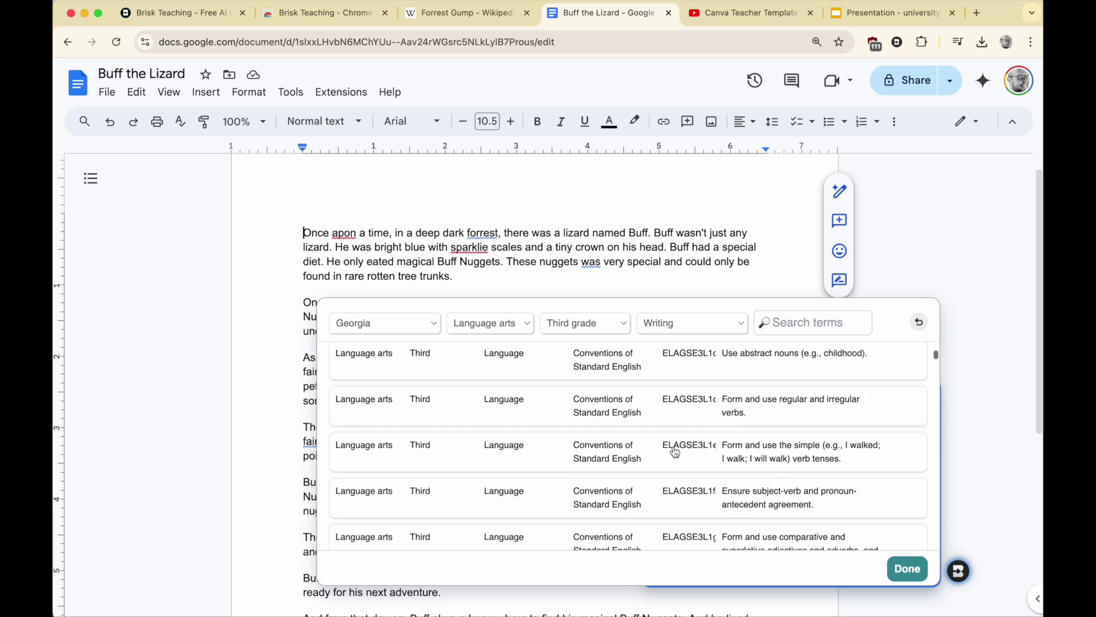
{"action": "scroll", "coordinate": [775, 470], "scroll_direction": "up", "scroll_amount": 1}
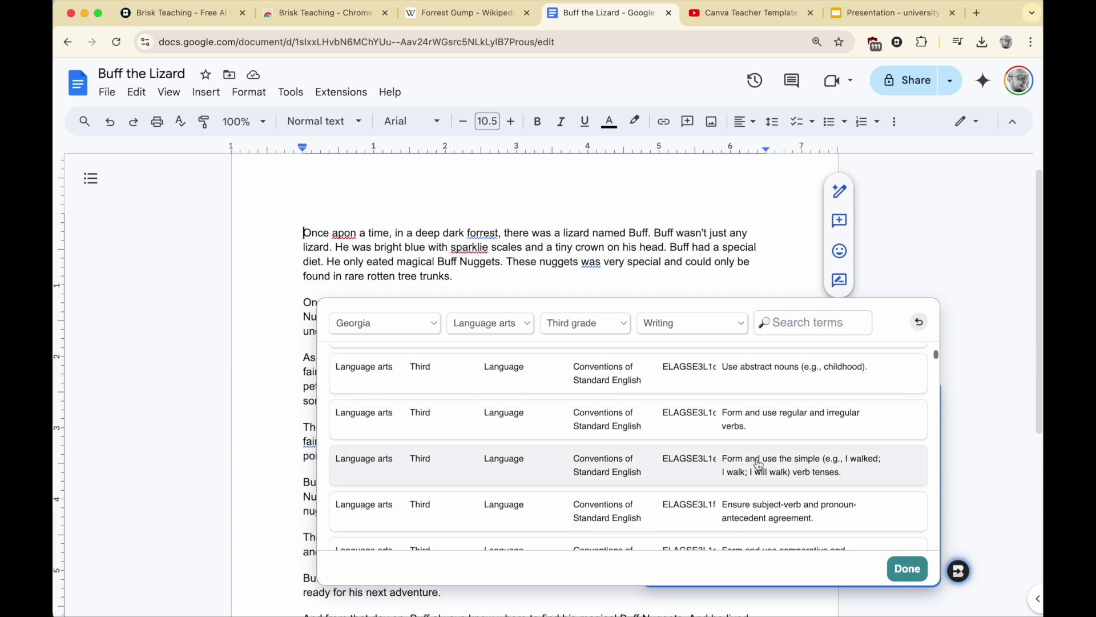
{"action": "scroll", "coordinate": [770, 423], "scroll_direction": "up", "scroll_amount": 3}
{"action": "left_click", "coordinate": [766, 425]}
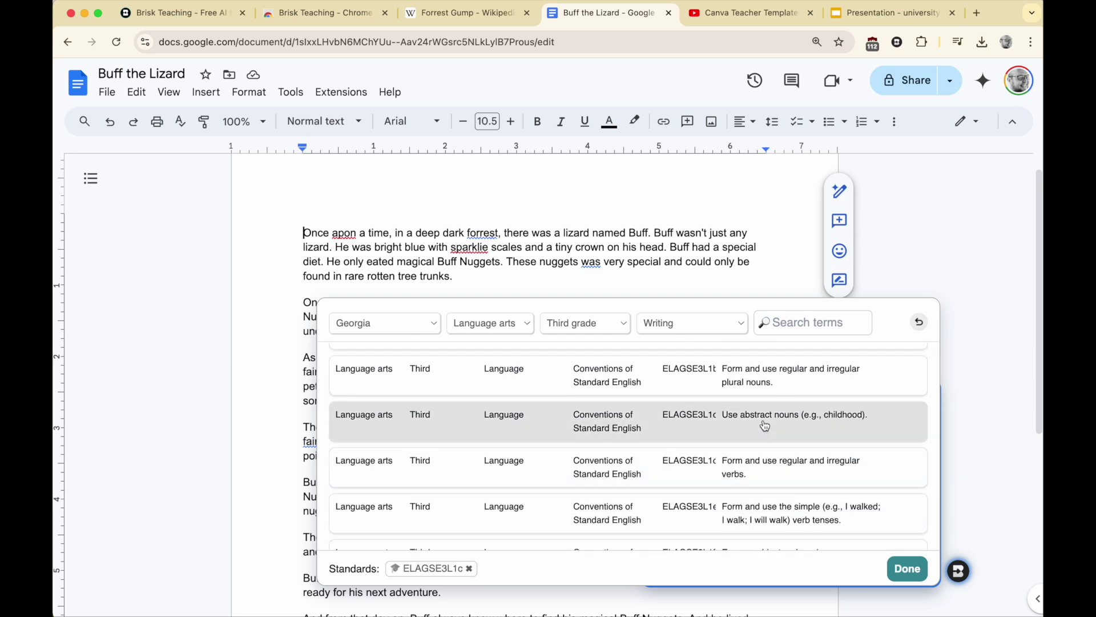
{"action": "left_click", "coordinate": [777, 387]}
{"action": "scroll", "coordinate": [813, 460], "scroll_direction": "up", "scroll_amount": 3}
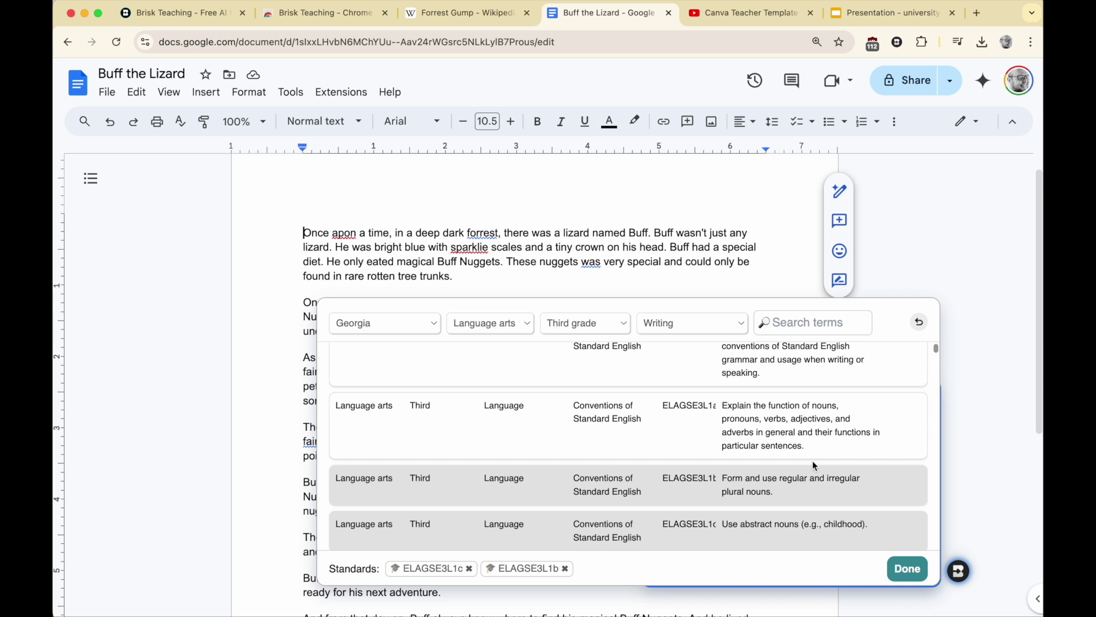
{"action": "scroll", "coordinate": [813, 460], "scroll_direction": "up", "scroll_amount": 2}
{"action": "scroll", "coordinate": [808, 462], "scroll_direction": "down", "scroll_amount": 4}
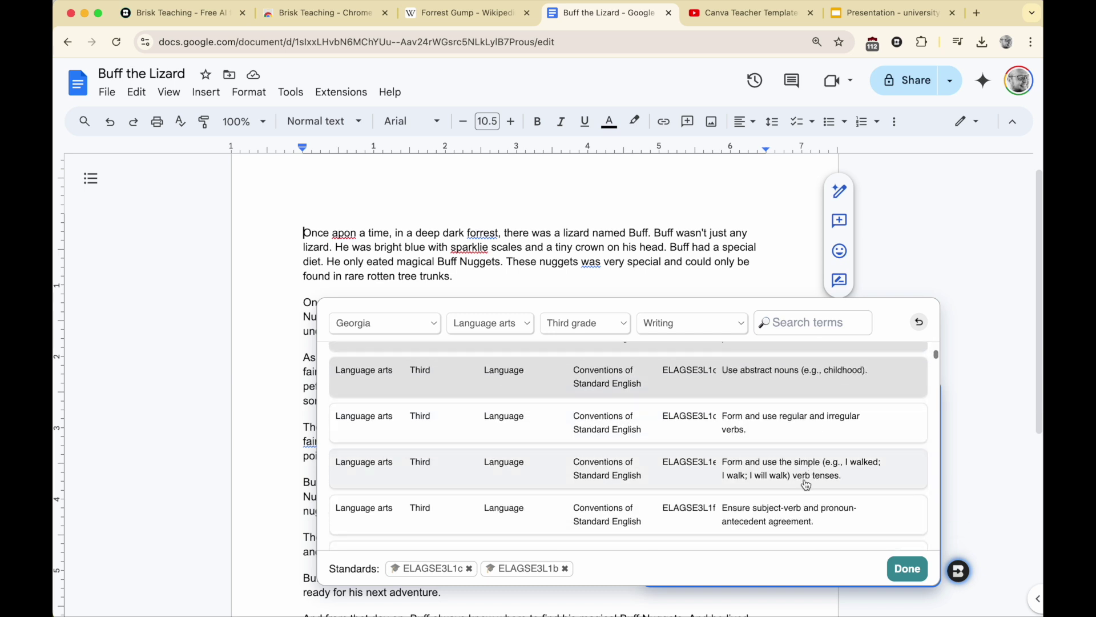
{"action": "left_click", "coordinate": [773, 476]}
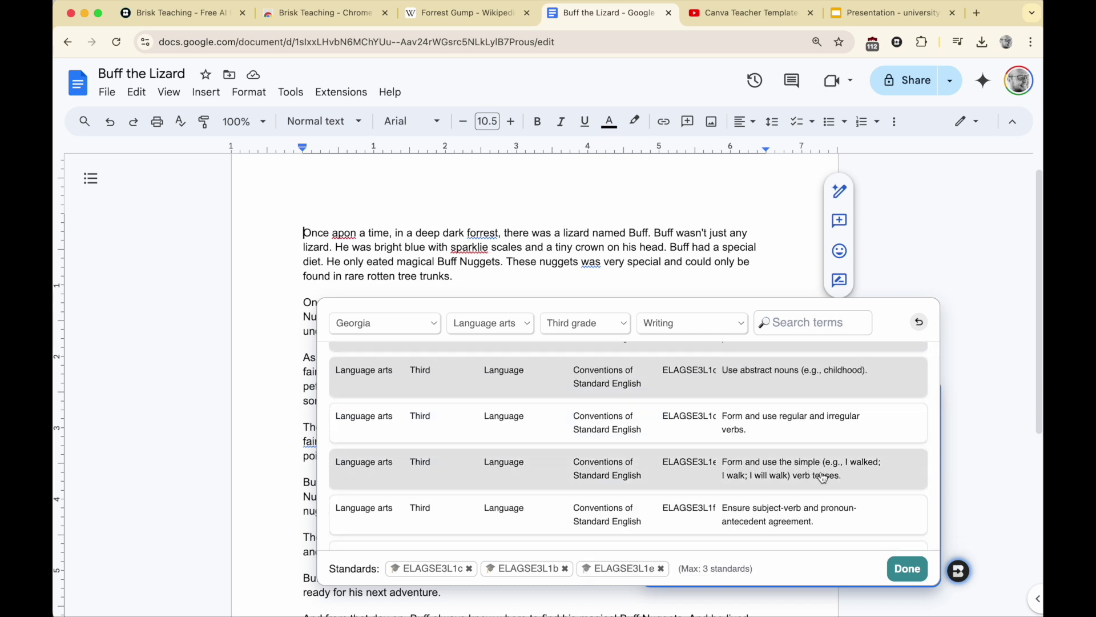
{"action": "left_click", "coordinate": [905, 568]}
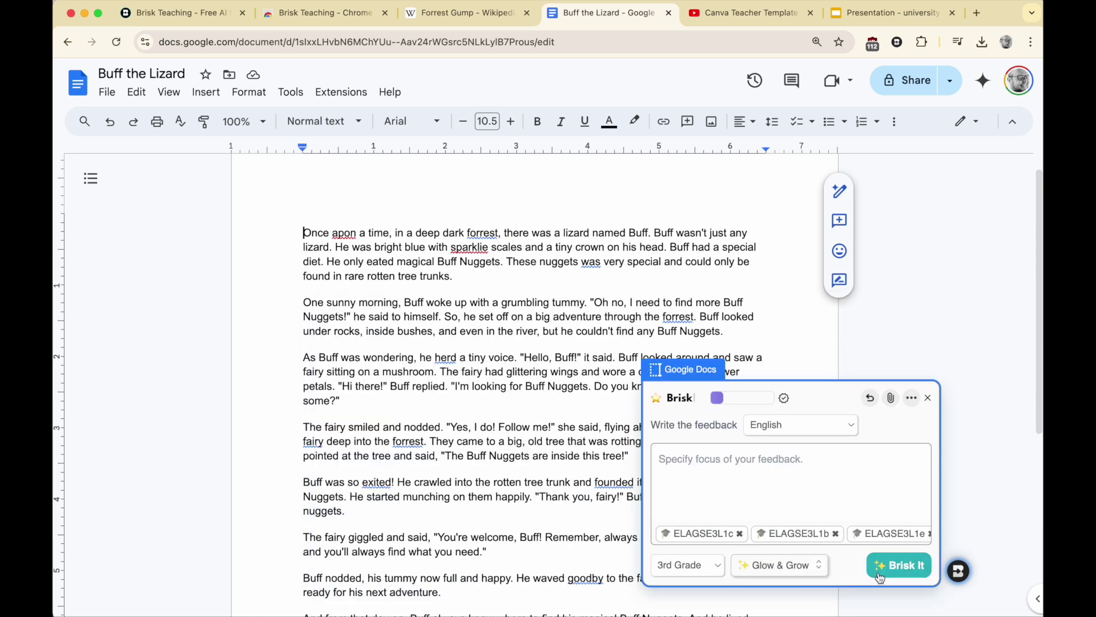
- Generate Glow, Grow and Wondering feedback on Buff the Lizard with Brisk It, then review it
{"action": "left_click", "coordinate": [892, 566]}
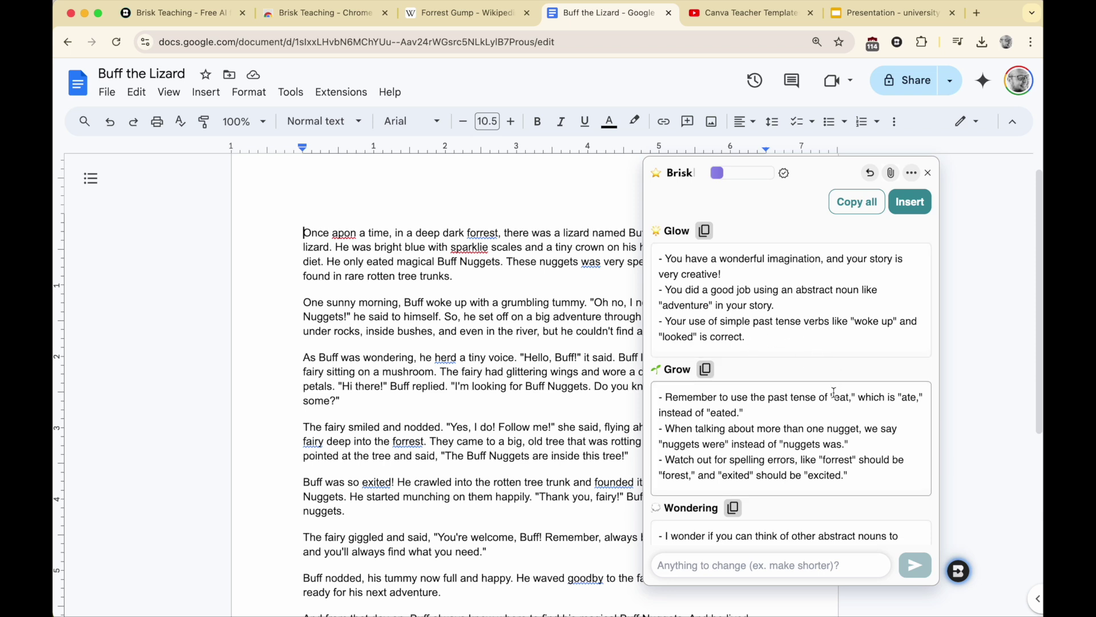
{"action": "scroll", "coordinate": [703, 324], "scroll_direction": "down", "scroll_amount": 1}
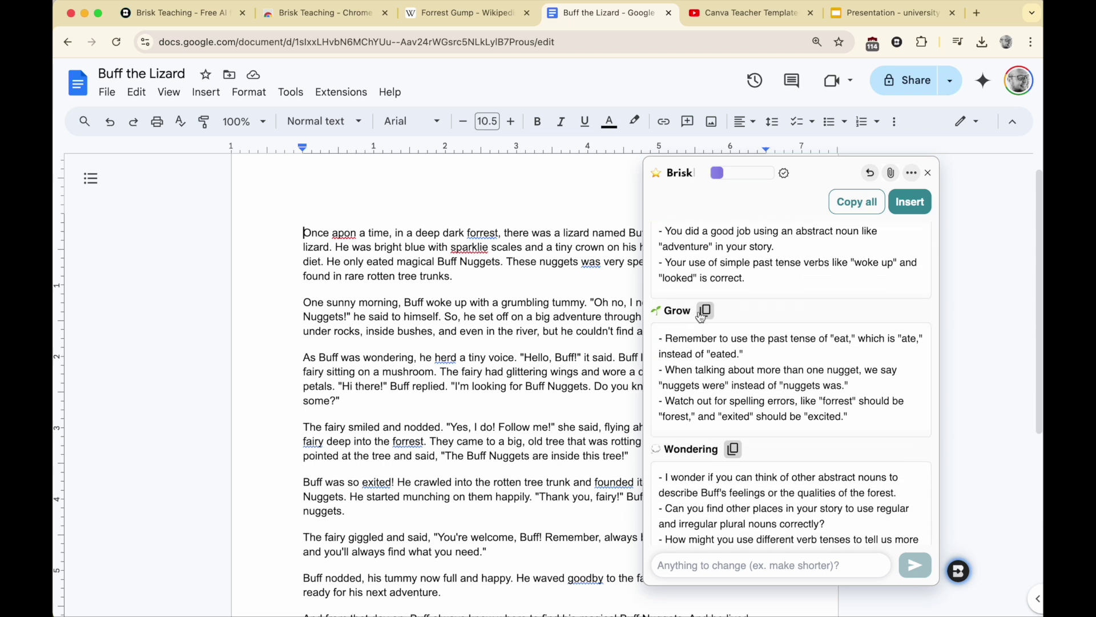
{"action": "scroll", "coordinate": [725, 317], "scroll_direction": "down", "scroll_amount": 1}
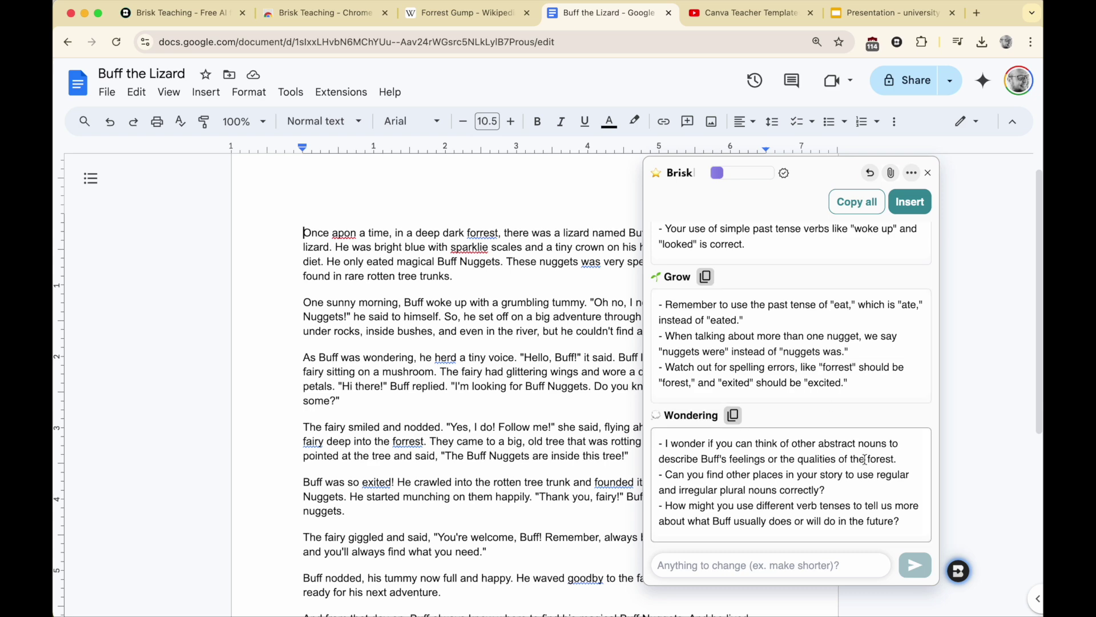
{"action": "scroll", "coordinate": [864, 459], "scroll_direction": "up", "scroll_amount": 3}
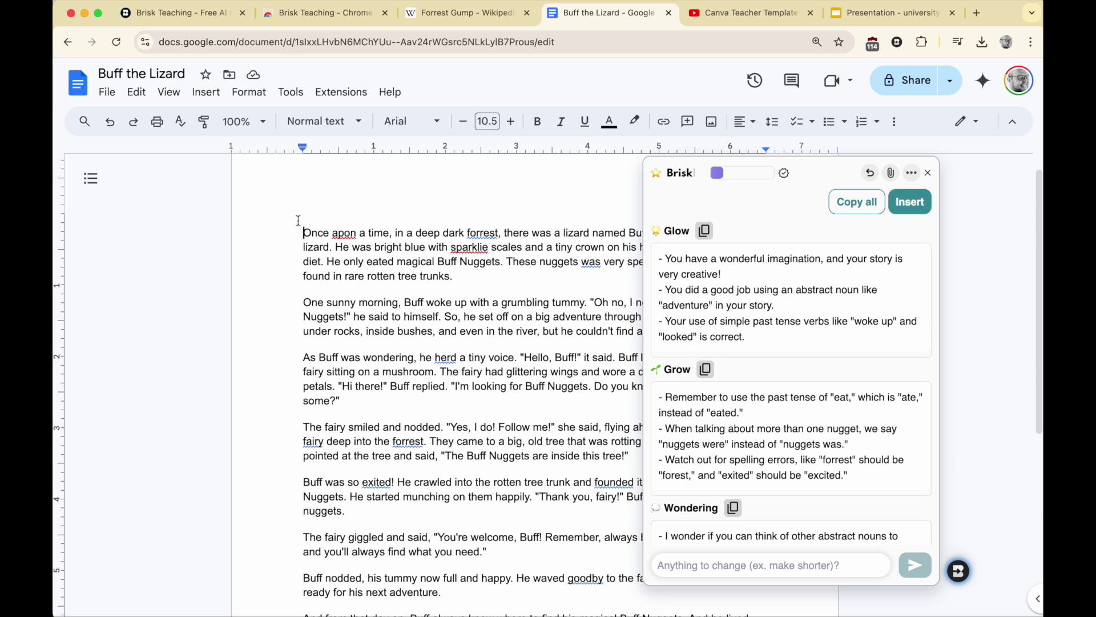
- Add a blank line above the story's first paragraph
{"action": "left_click", "coordinate": [345, 235]}
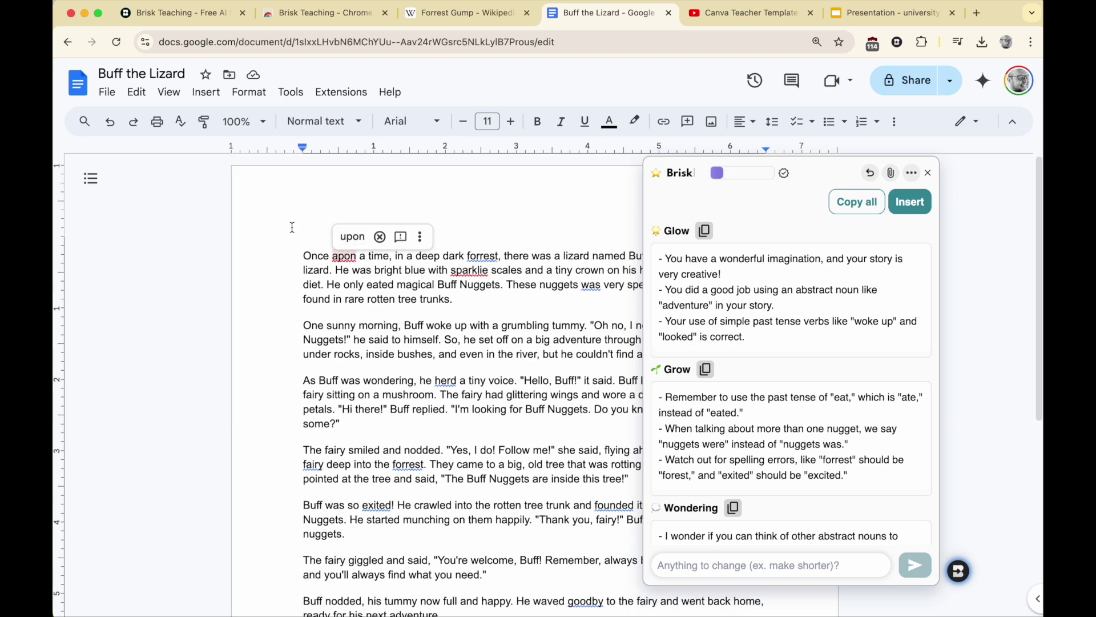
{"action": "left_click", "coordinate": [292, 228]}
{"action": "key", "text": "Return"}
{"action": "key", "text": "Return"}
{"action": "key", "text": "Up"}
{"action": "key", "text": "Up"}
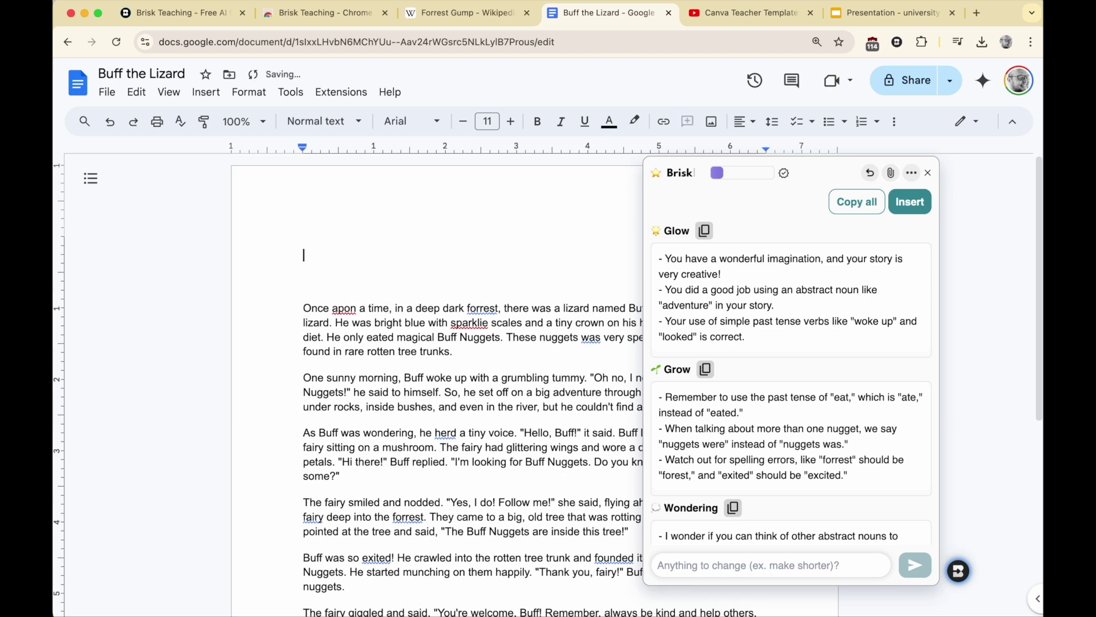
- Insert the Brisk feedback table at the top and delete the extra blank line below it
{"action": "left_click", "coordinate": [916, 200]}
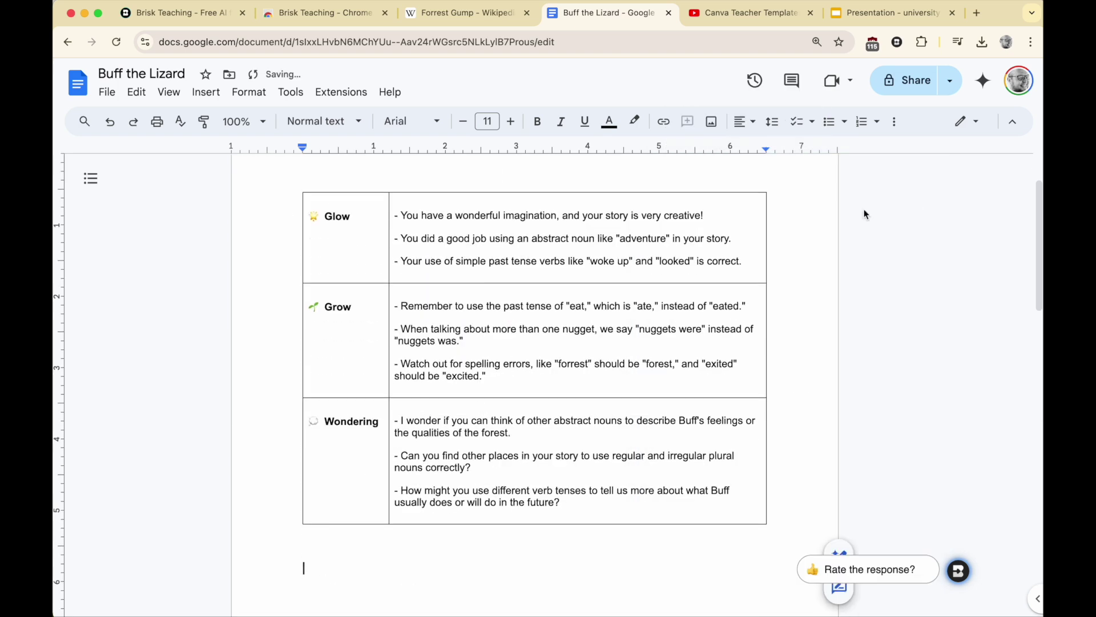
{"action": "scroll", "coordinate": [553, 346], "scroll_direction": "up", "scroll_amount": 2}
{"action": "scroll", "coordinate": [552, 345], "scroll_direction": "down", "scroll_amount": 2}
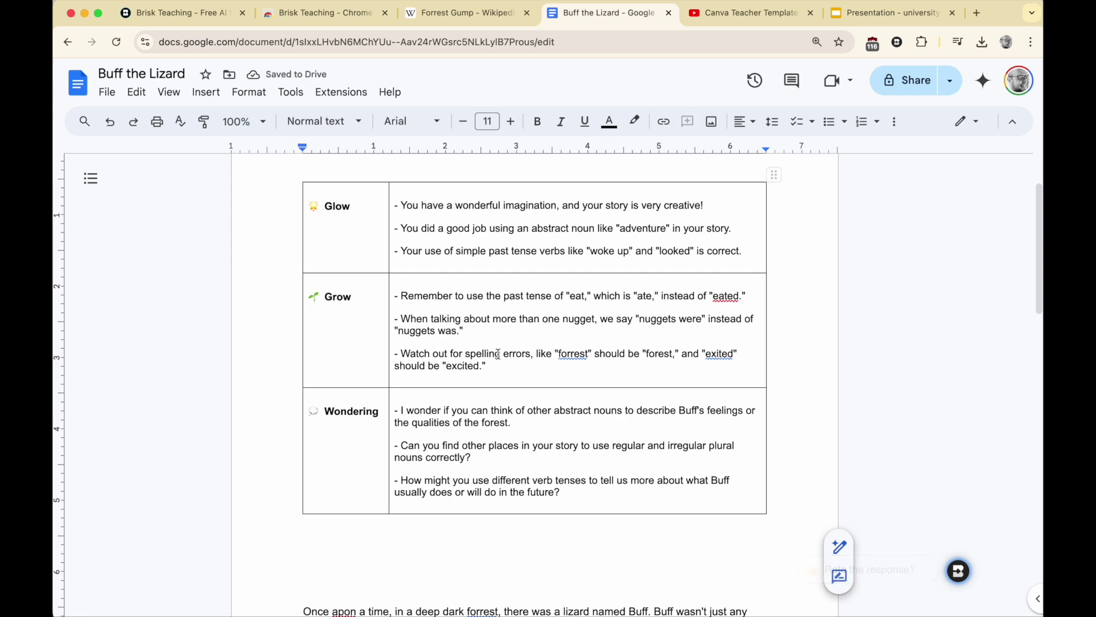
{"action": "scroll", "coordinate": [499, 365], "scroll_direction": "down", "scroll_amount": 3}
{"action": "key", "text": "BackSpace"}
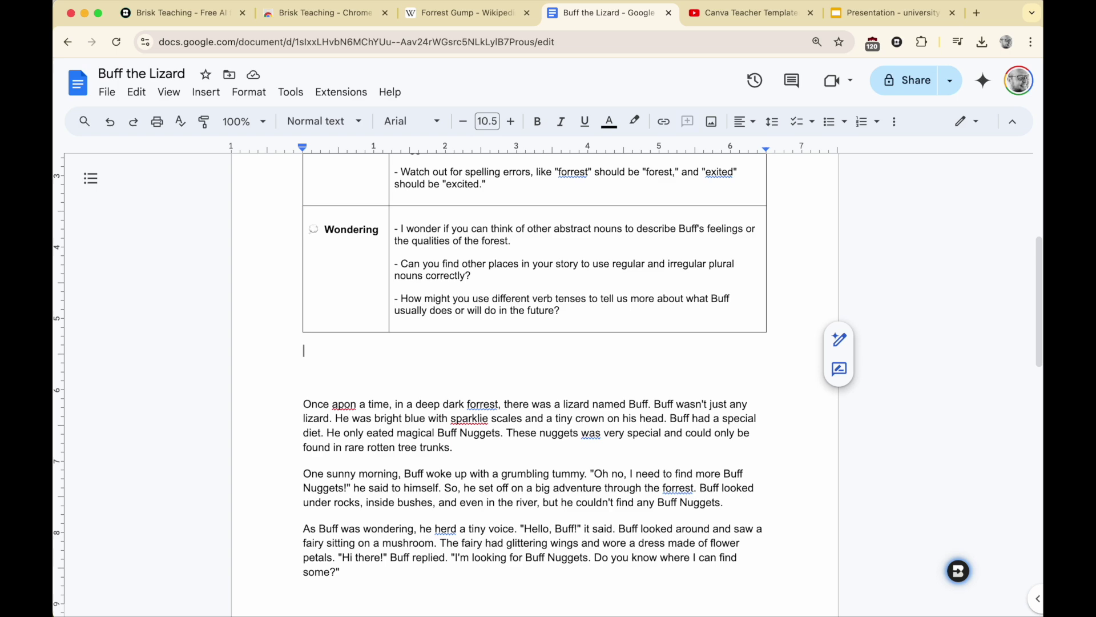
{"action": "scroll", "coordinate": [485, 409], "scroll_direction": "up", "scroll_amount": 3}
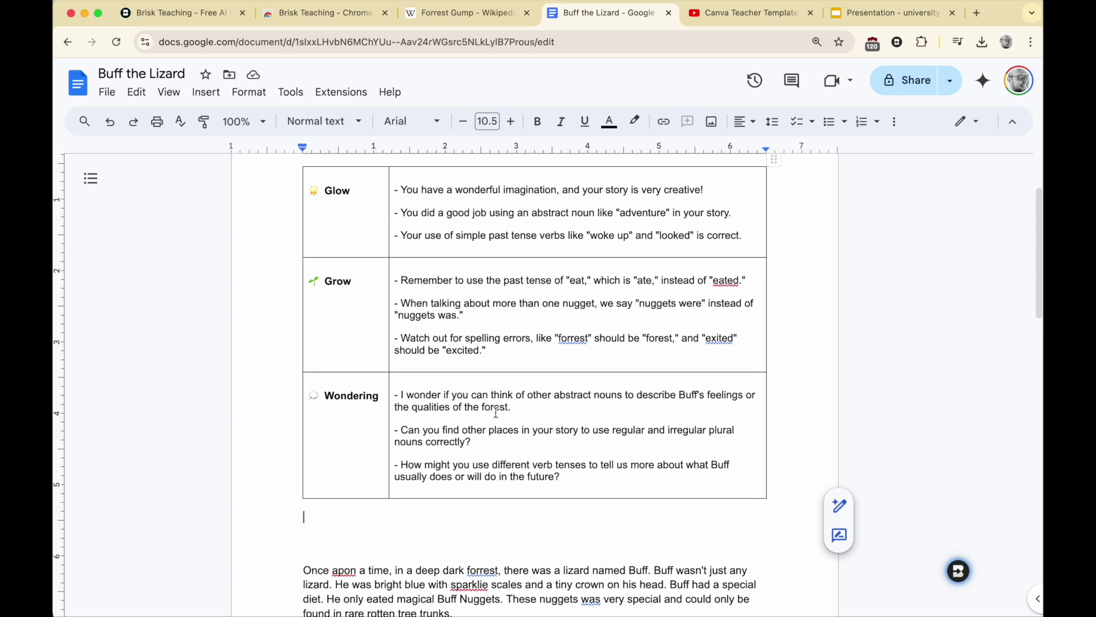
- On the YouTube Canva teacher templates video, start a Brisk quiz
{"action": "left_click", "coordinate": [723, 16]}
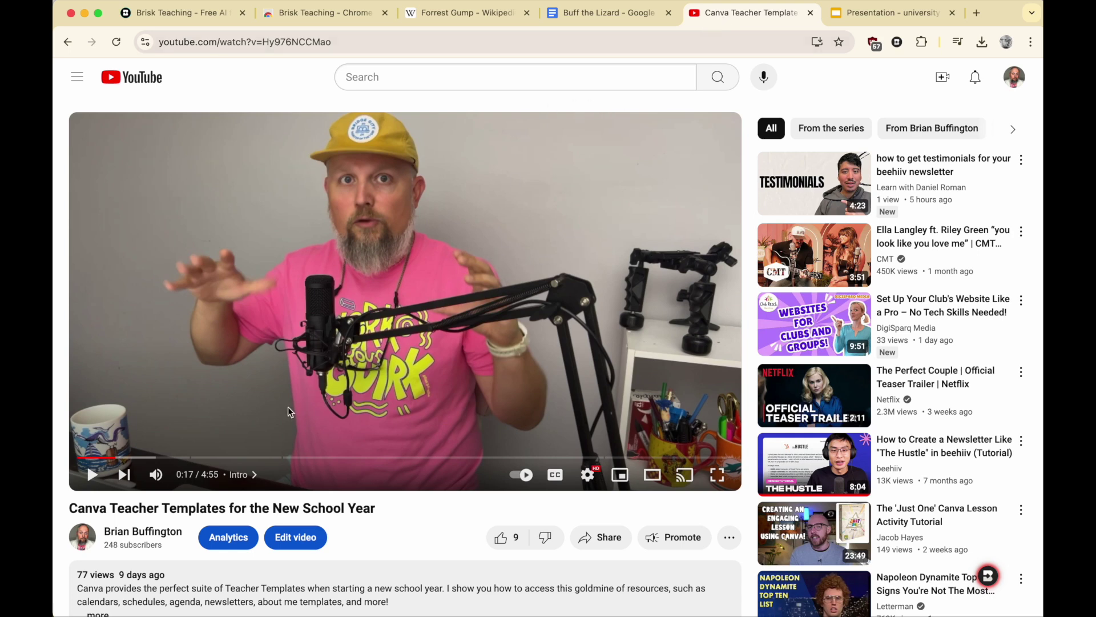
{"action": "left_click", "coordinate": [991, 578]}
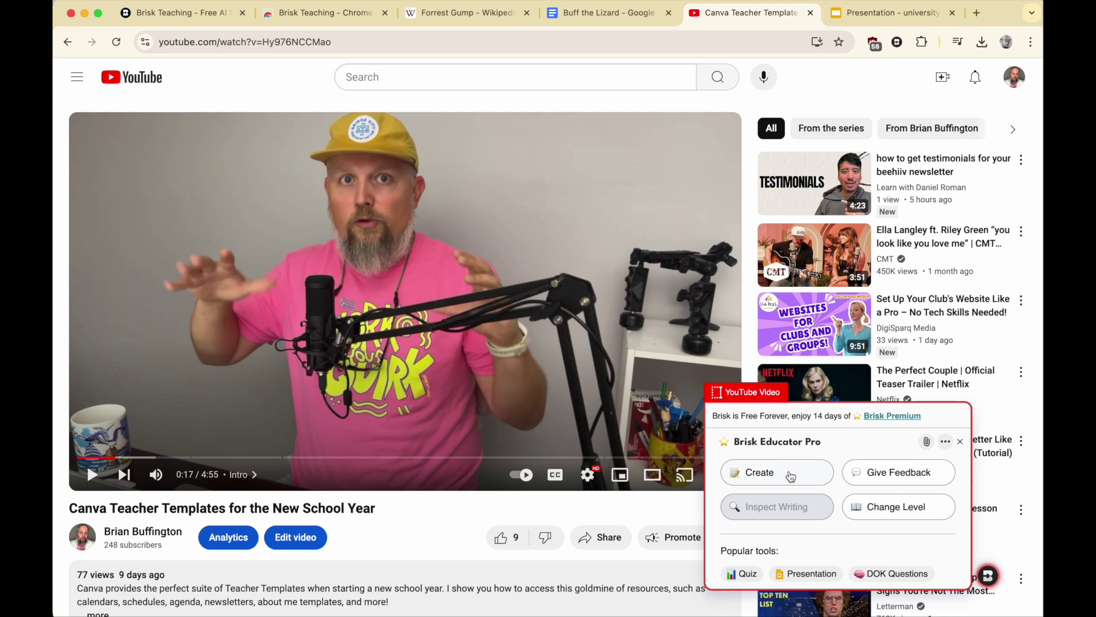
{"action": "left_click", "coordinate": [783, 477]}
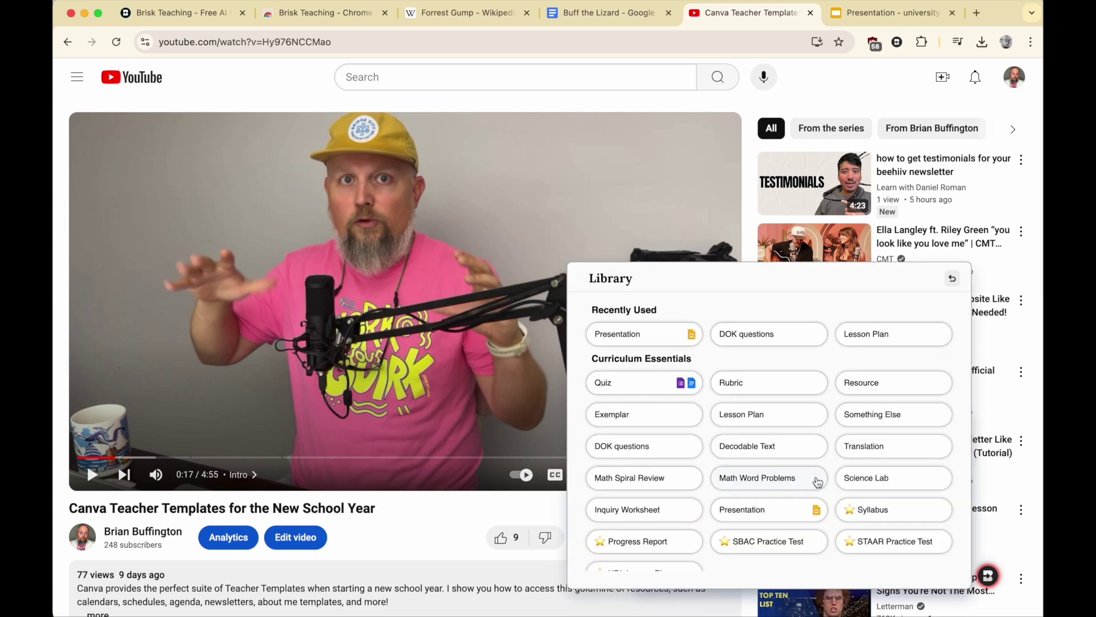
{"action": "left_click", "coordinate": [627, 386]}
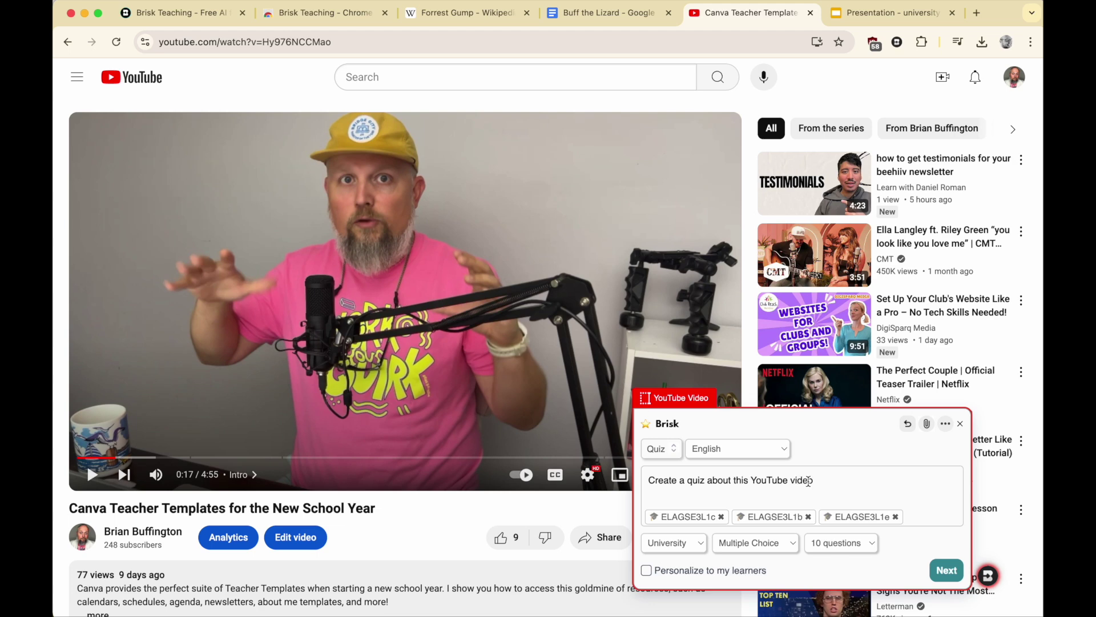
- Remove the three ELAGSE standards, set 8th grade and 6 questions, and generate as a new Google Form
{"action": "left_click", "coordinate": [721, 516]}
{"action": "left_click", "coordinate": [721, 517]}
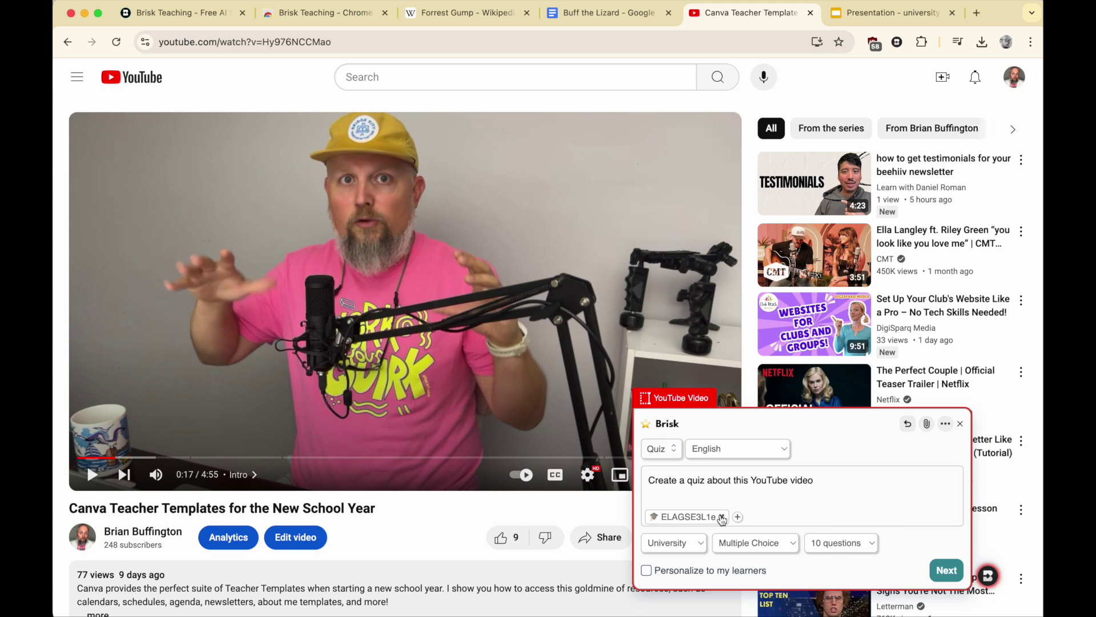
{"action": "left_click", "coordinate": [721, 517]}
{"action": "left_click", "coordinate": [673, 544]}
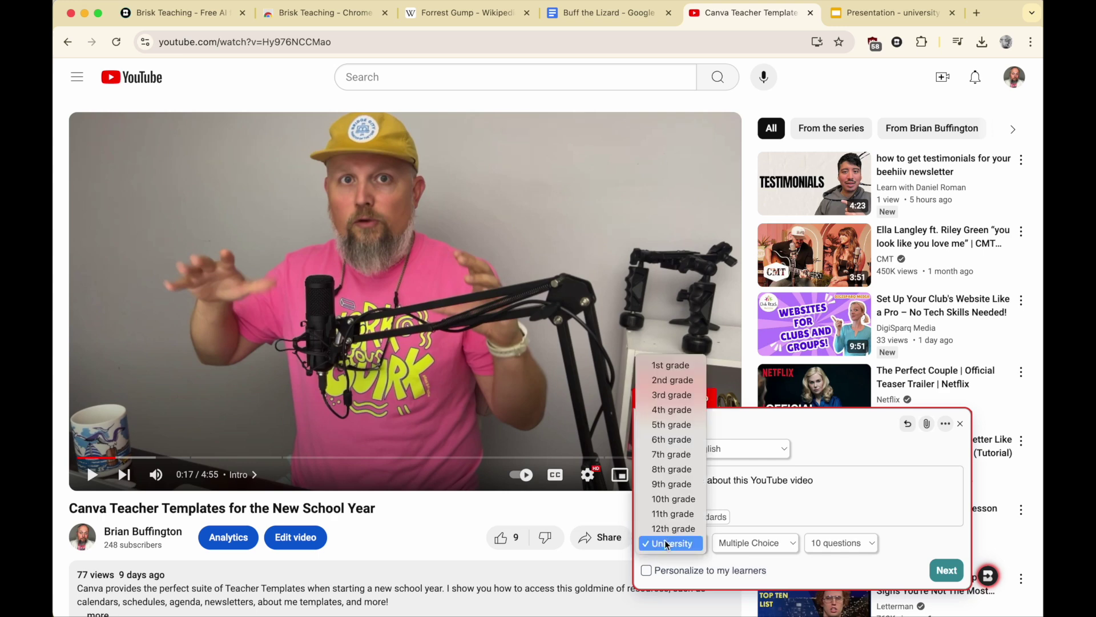
{"action": "left_click", "coordinate": [679, 472]}
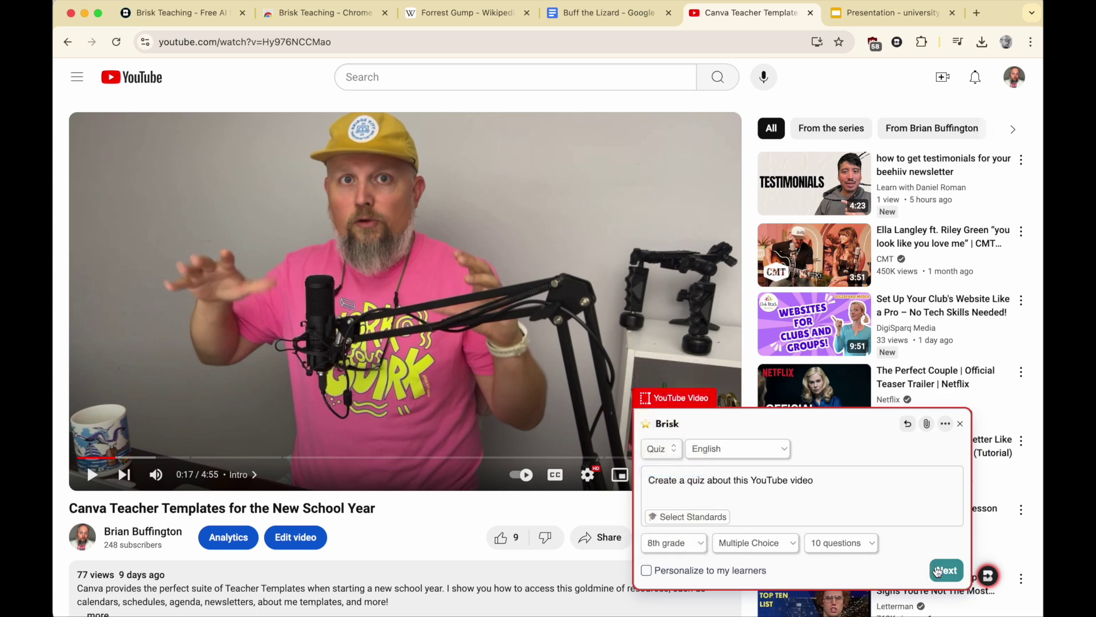
{"action": "left_click", "coordinate": [845, 544]}
{"action": "left_click", "coordinate": [831, 494]}
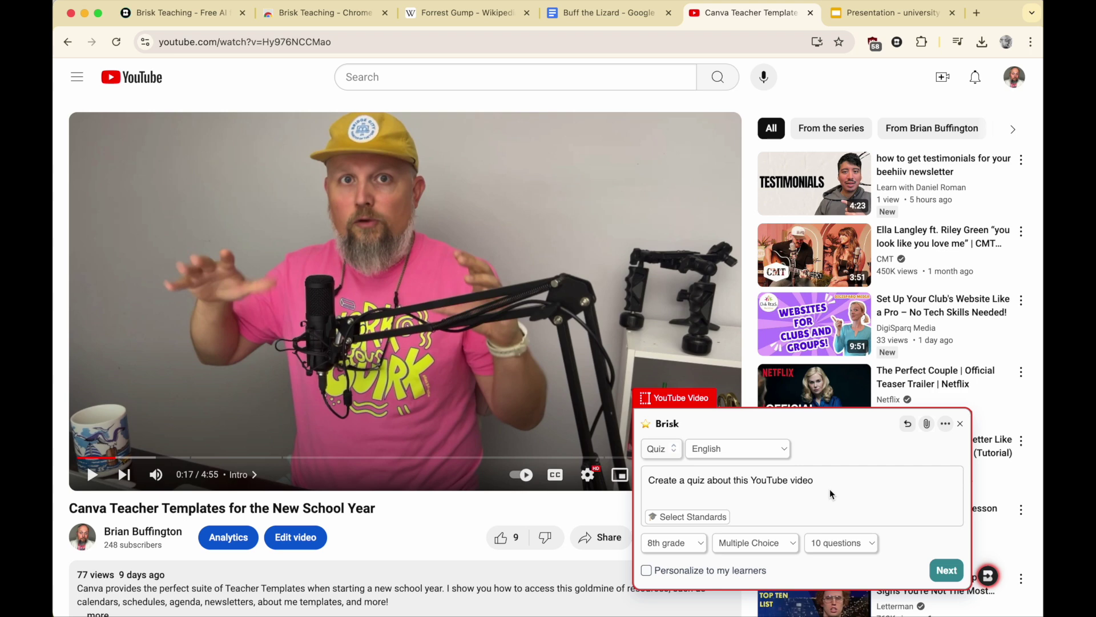
{"action": "left_click", "coordinate": [953, 570]}
{"action": "left_click", "coordinate": [954, 572]}
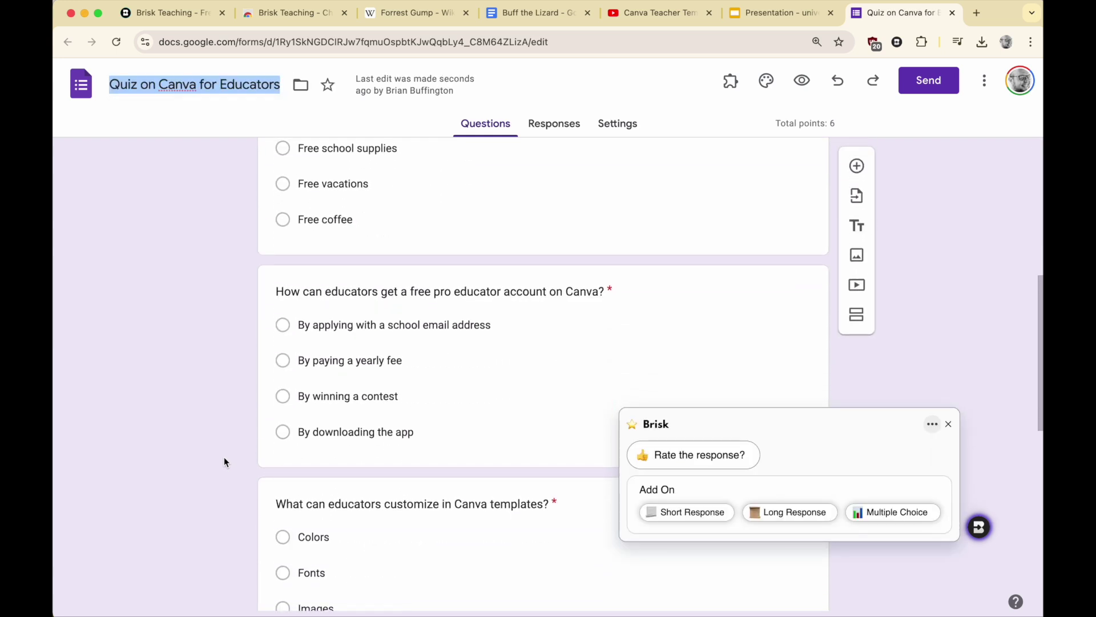
- Scroll through the six generated Canva multiple-choice questions and back to the top
{"action": "scroll", "coordinate": [224, 462], "scroll_direction": "down", "scroll_amount": 3}
{"action": "scroll", "coordinate": [223, 461], "scroll_direction": "down", "scroll_amount": 3}
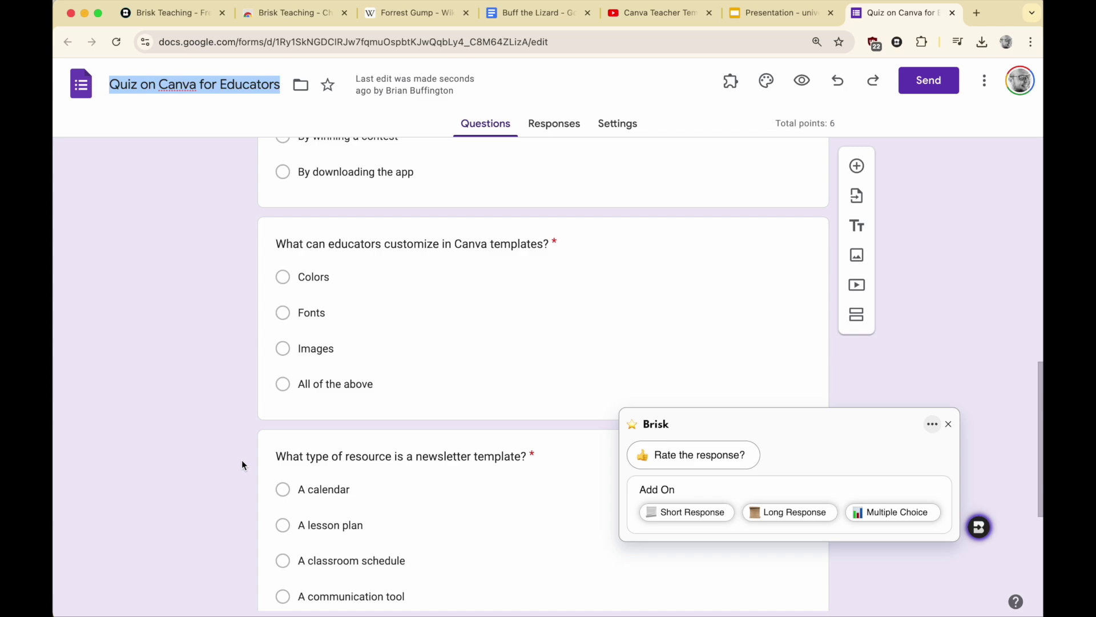
{"action": "scroll", "coordinate": [241, 461], "scroll_direction": "down", "scroll_amount": 6}
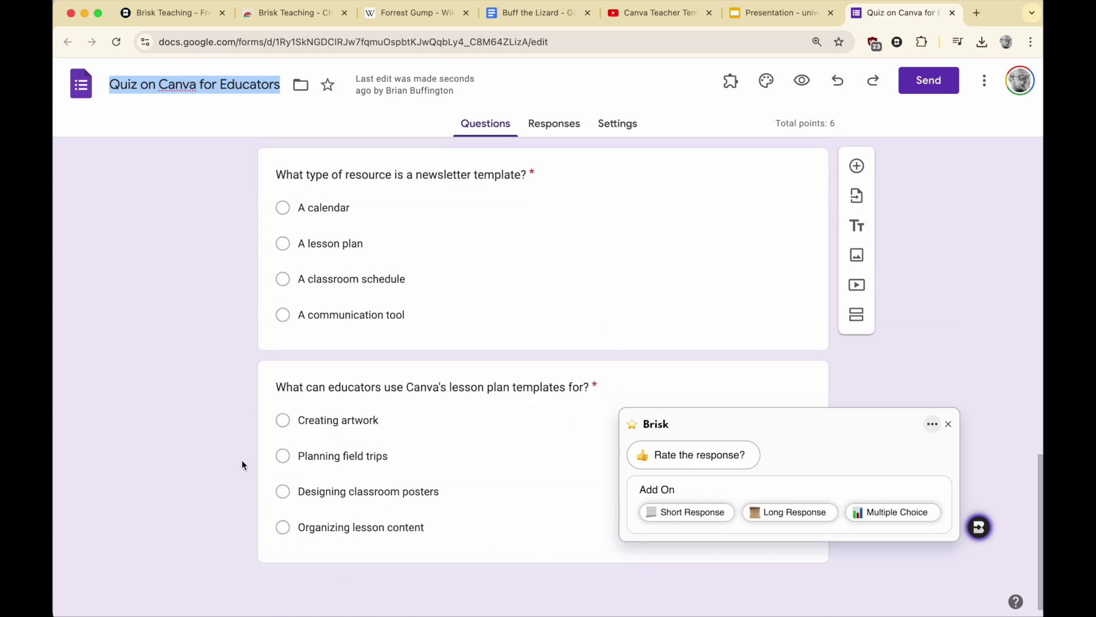
{"action": "scroll", "coordinate": [241, 460], "scroll_direction": "up", "scroll_amount": 15}
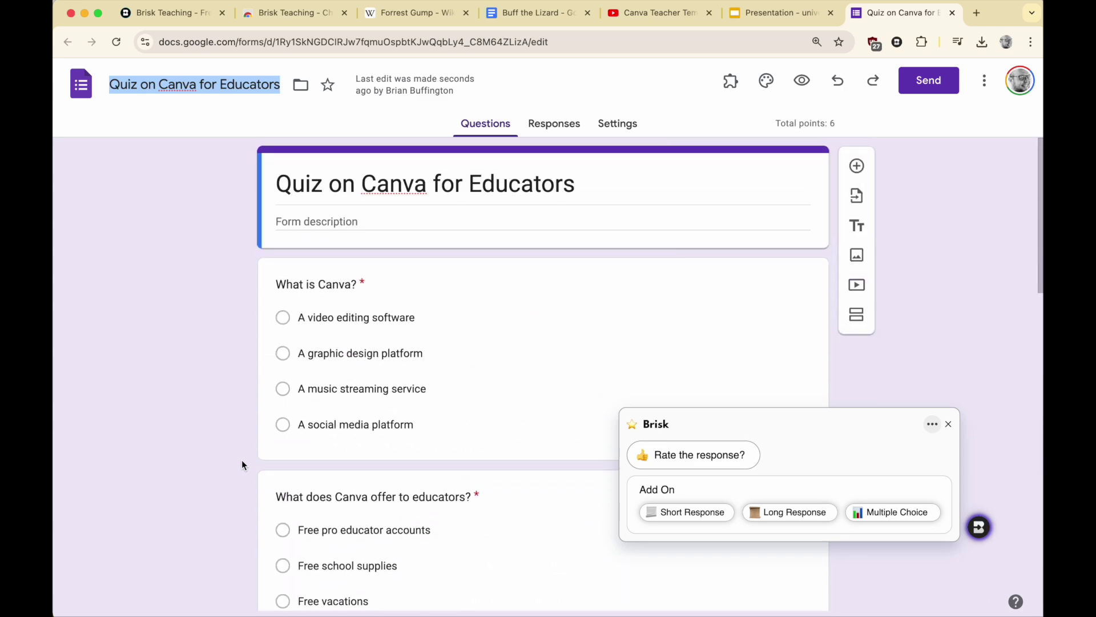